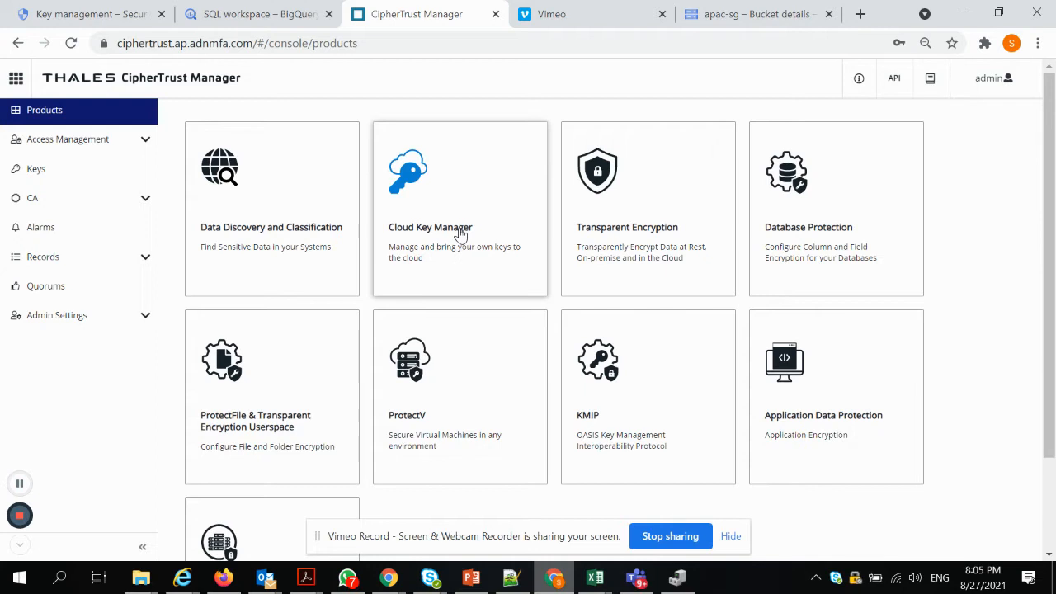
In Cloud Key Manager's Cloud Keys, open the Google keys list and begin adding a key
click(460, 235)
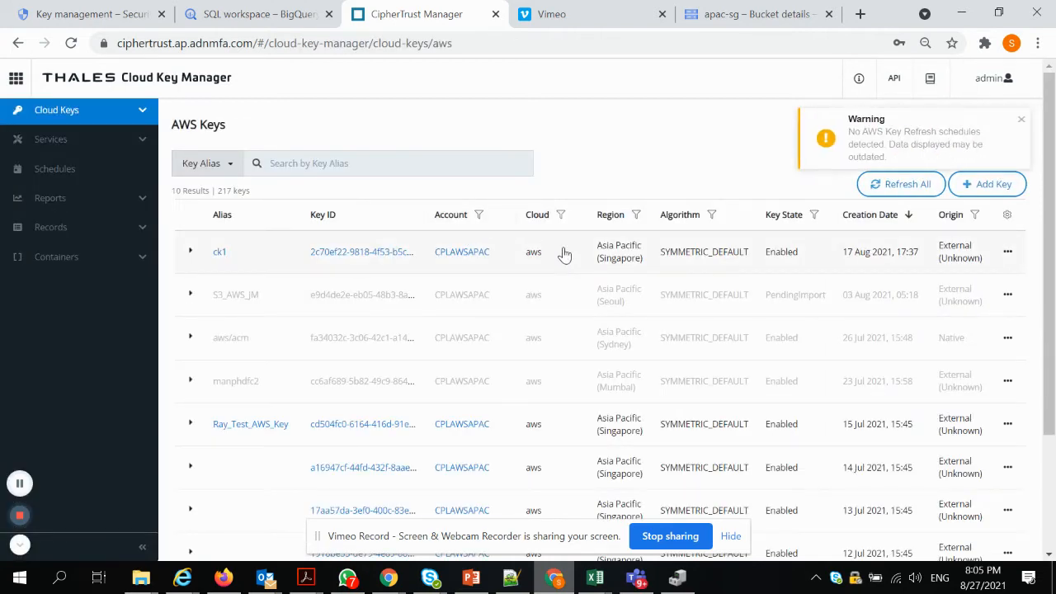
click(138, 114)
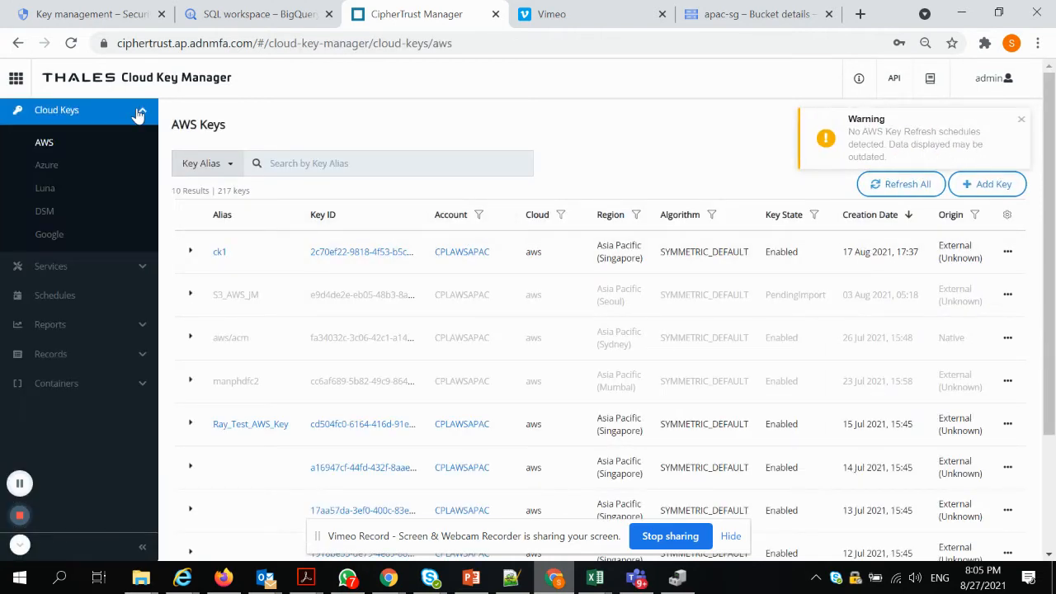
click(83, 169)
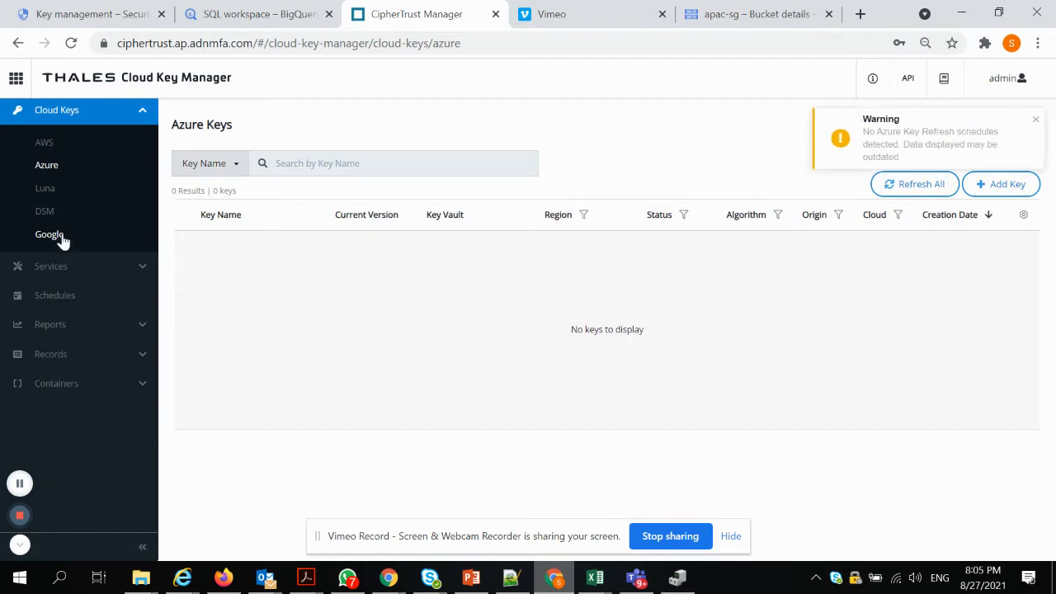
click(61, 236)
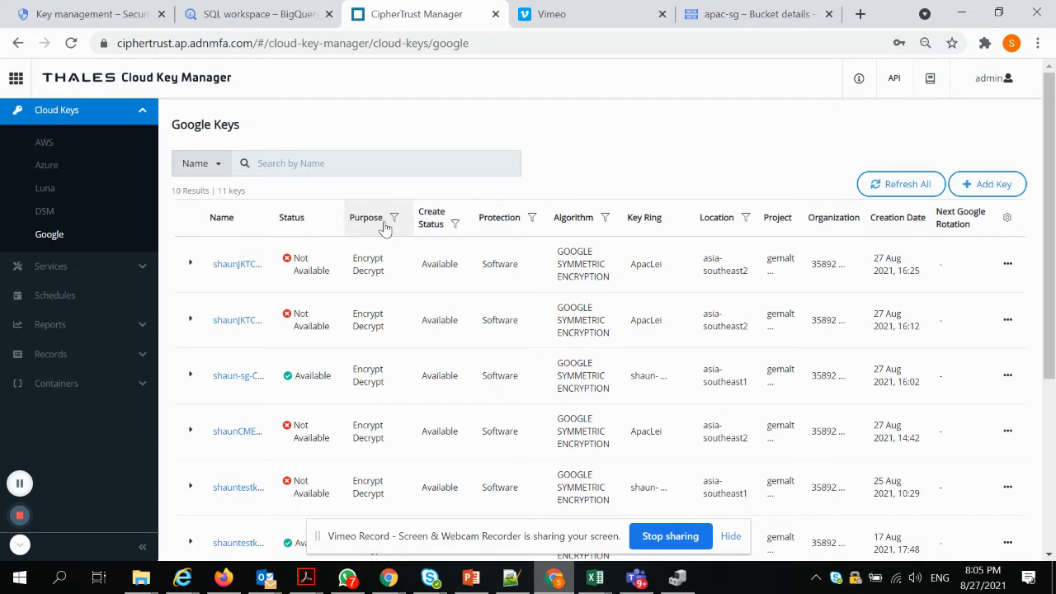
click(991, 188)
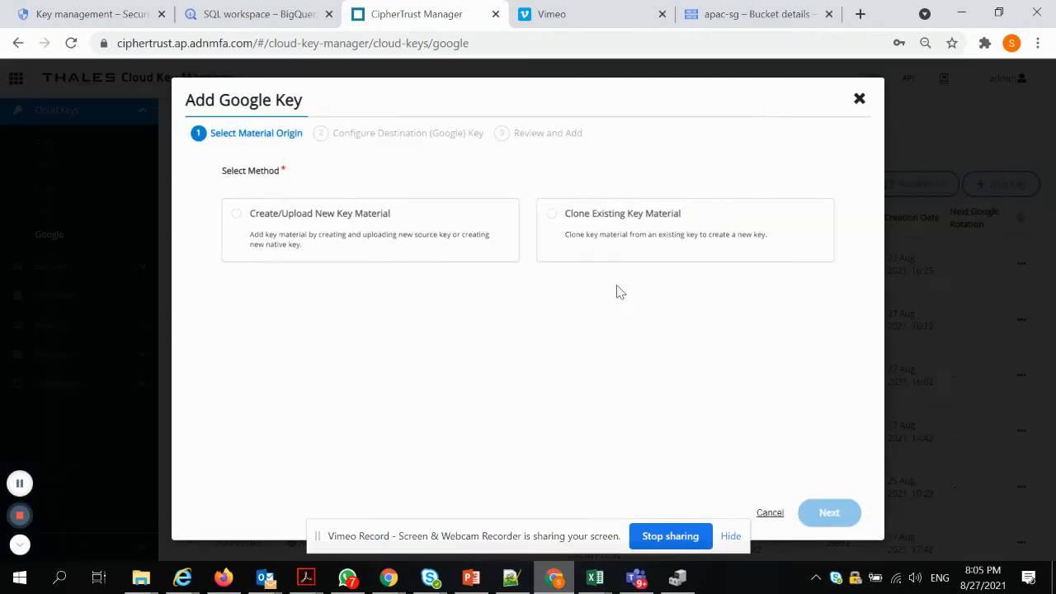
Choose new key material sourced from CipherTrust (Local)
click(282, 238)
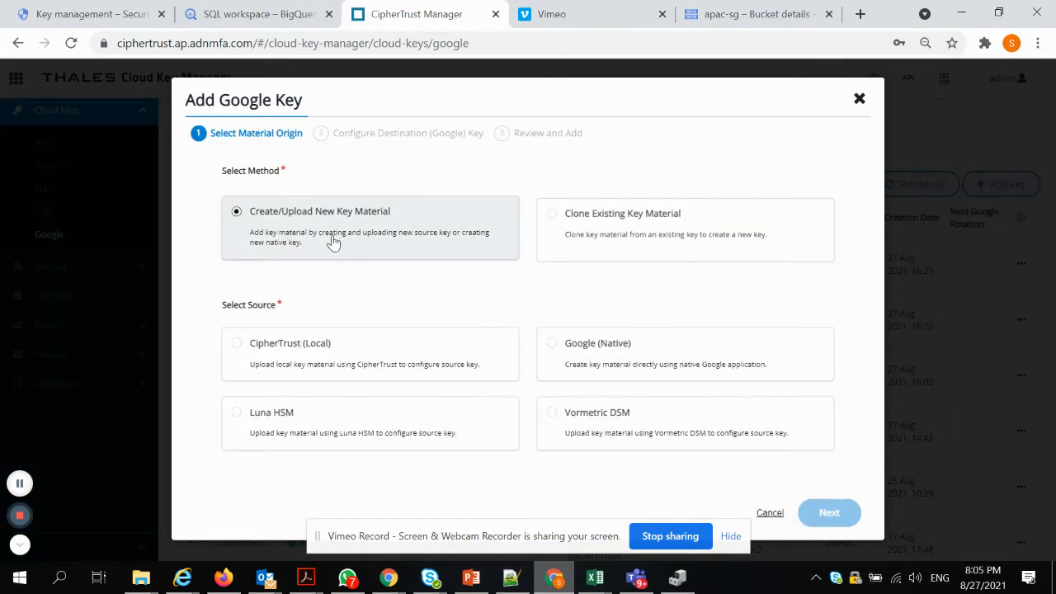
click(394, 369)
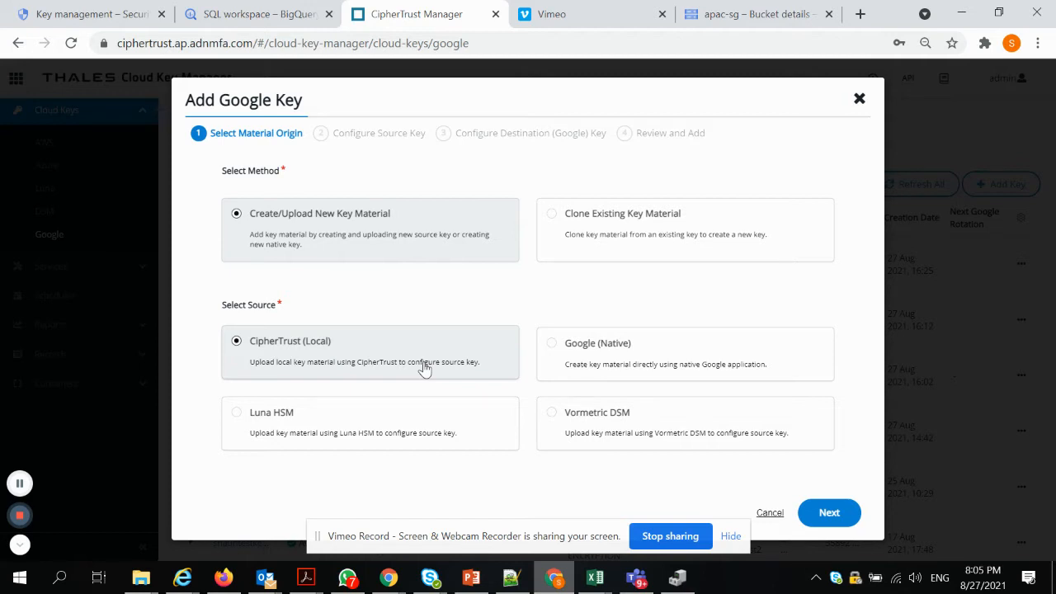
click(843, 522)
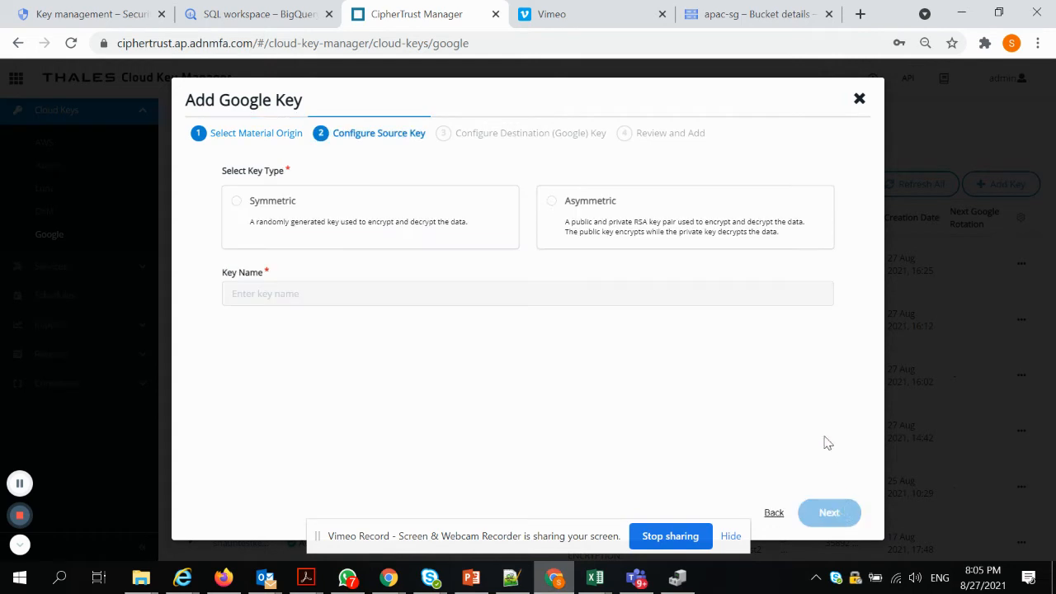
Make the source key symmetric and name it shaunJKTCMEK3
click(381, 230)
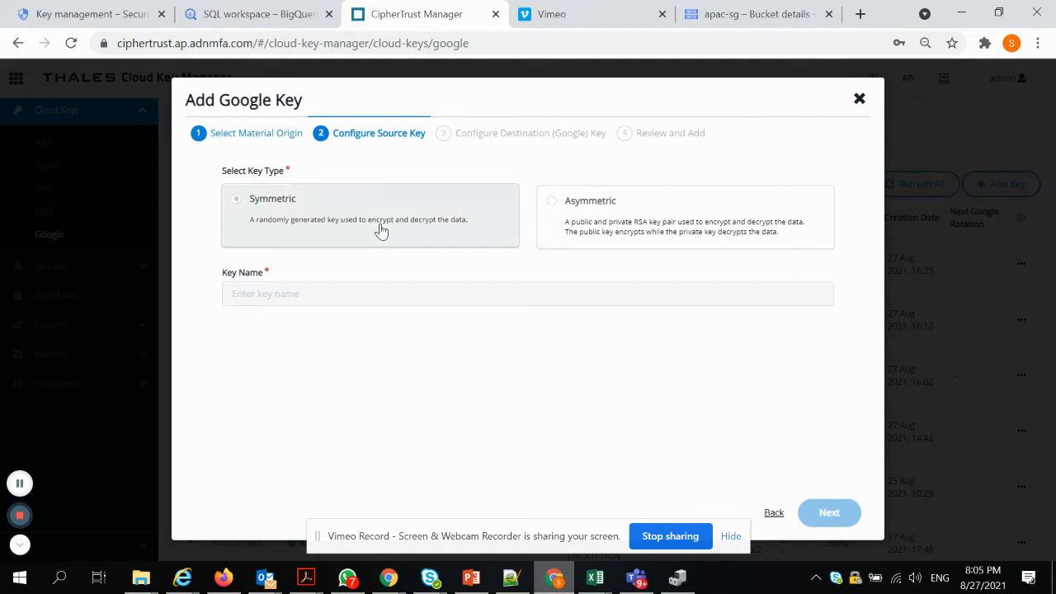
click(398, 300)
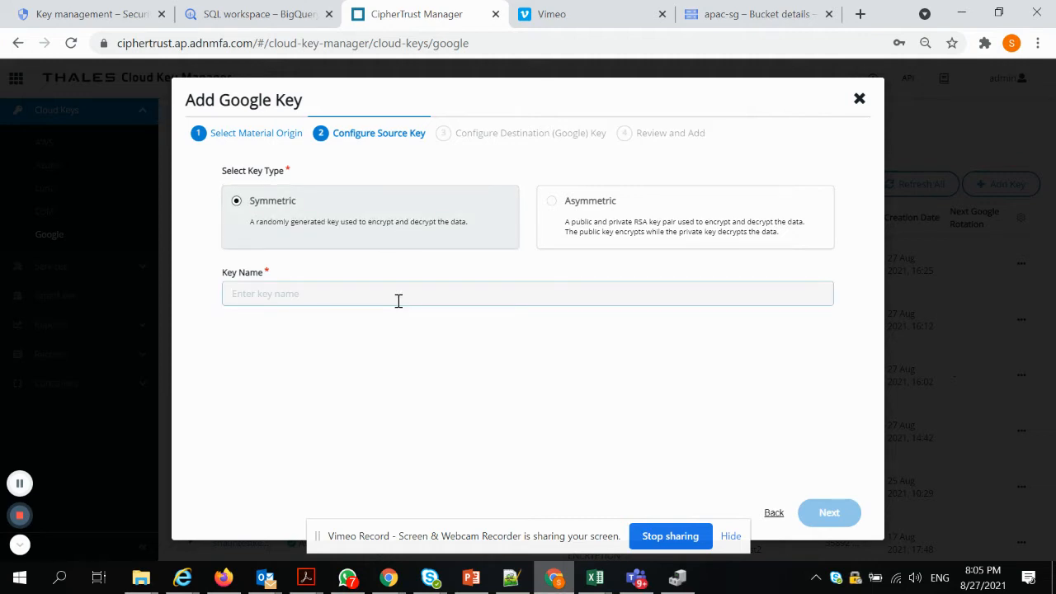
text(shaunJK)
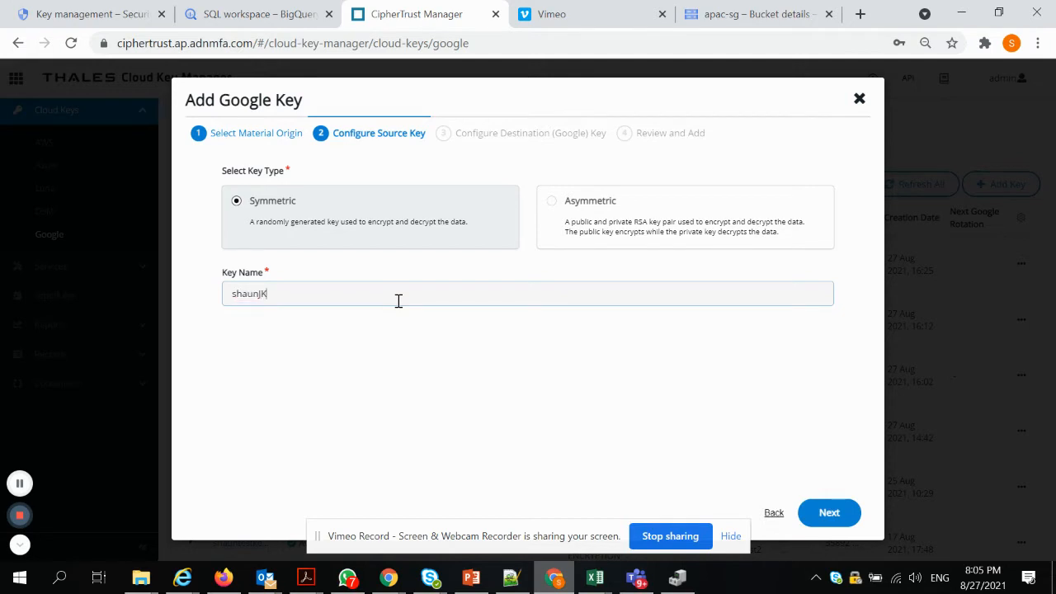
text(TCMEK3)
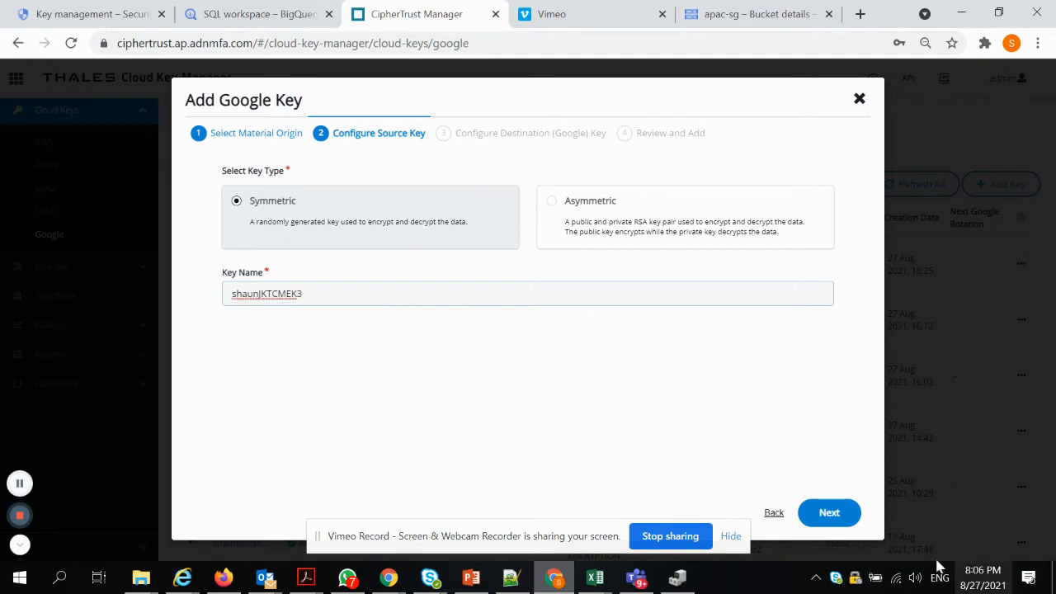
click(829, 512)
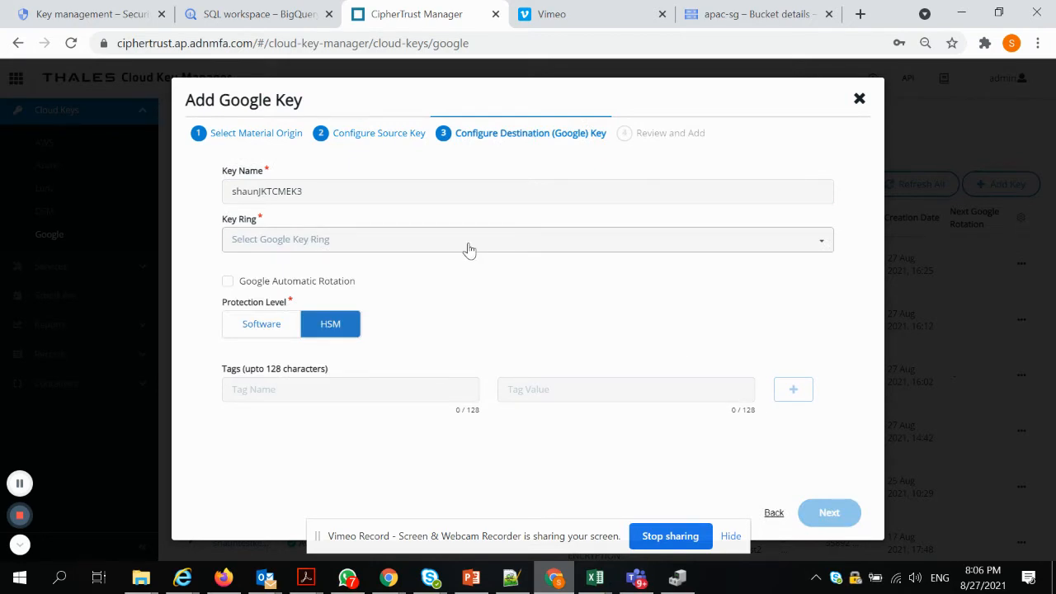
Place the Google key in the ApacLei key ring with Software protection level
click(467, 248)
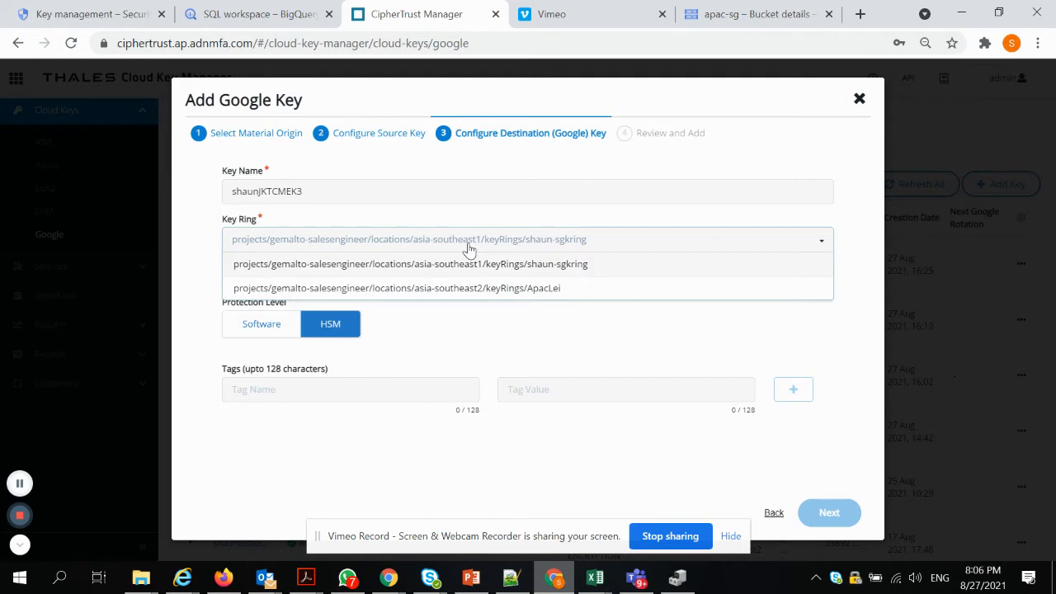
click(438, 290)
click(251, 328)
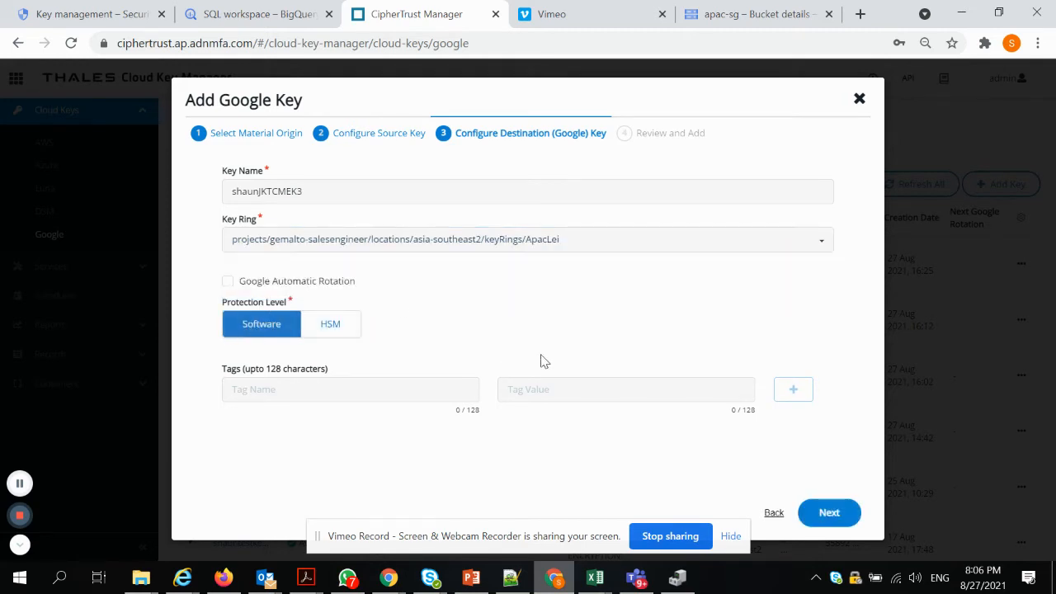
click(831, 513)
Create shaunJKTCMEK3 in CipherTrust and Google, then expand its key versions
scroll(747, 341, down, 2)
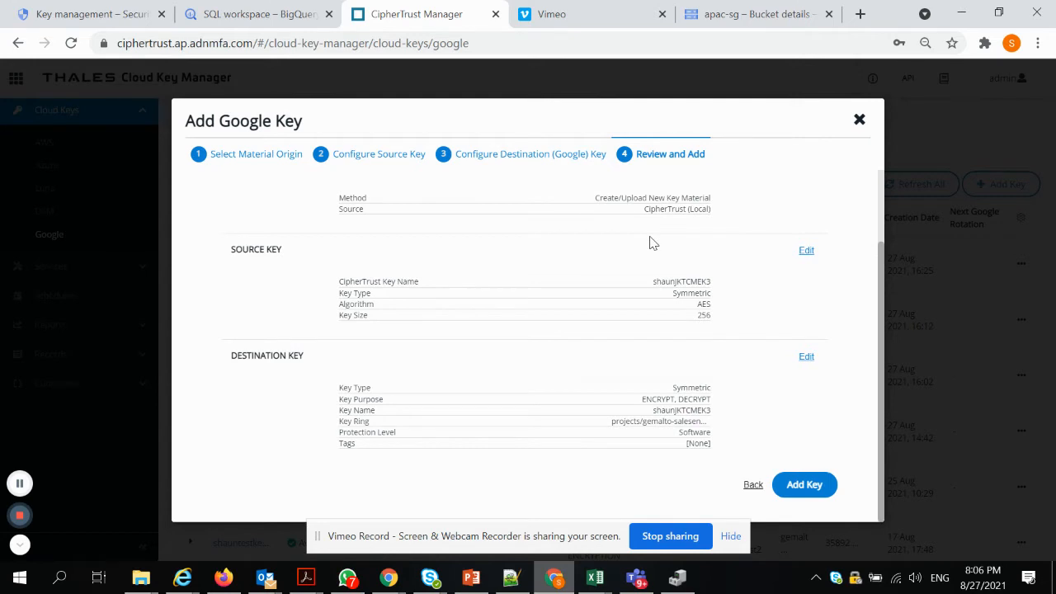
scroll(651, 242, up, 2)
scroll(652, 242, down, 2)
click(805, 487)
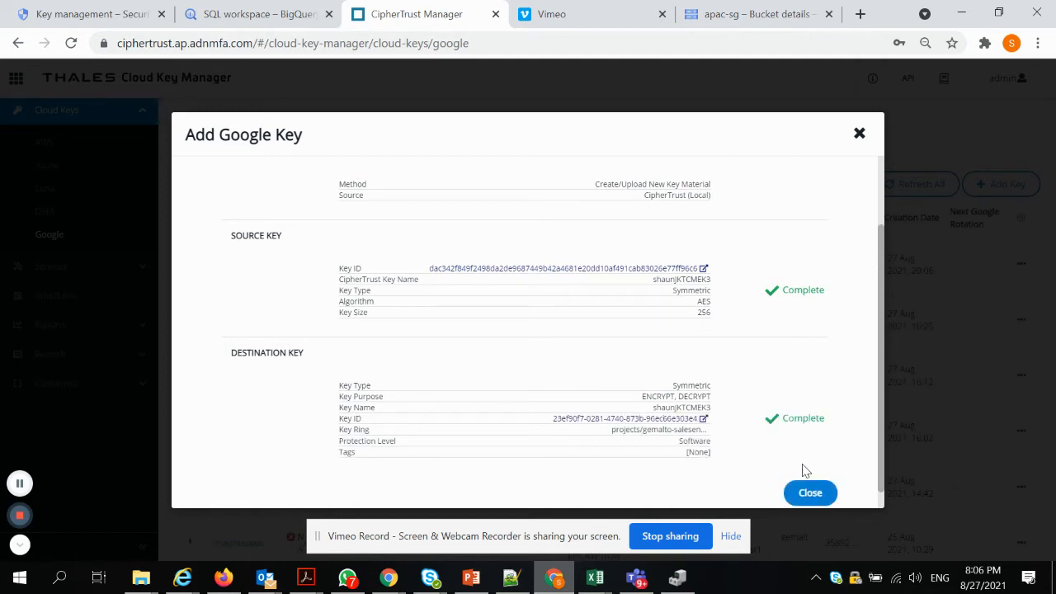
click(809, 493)
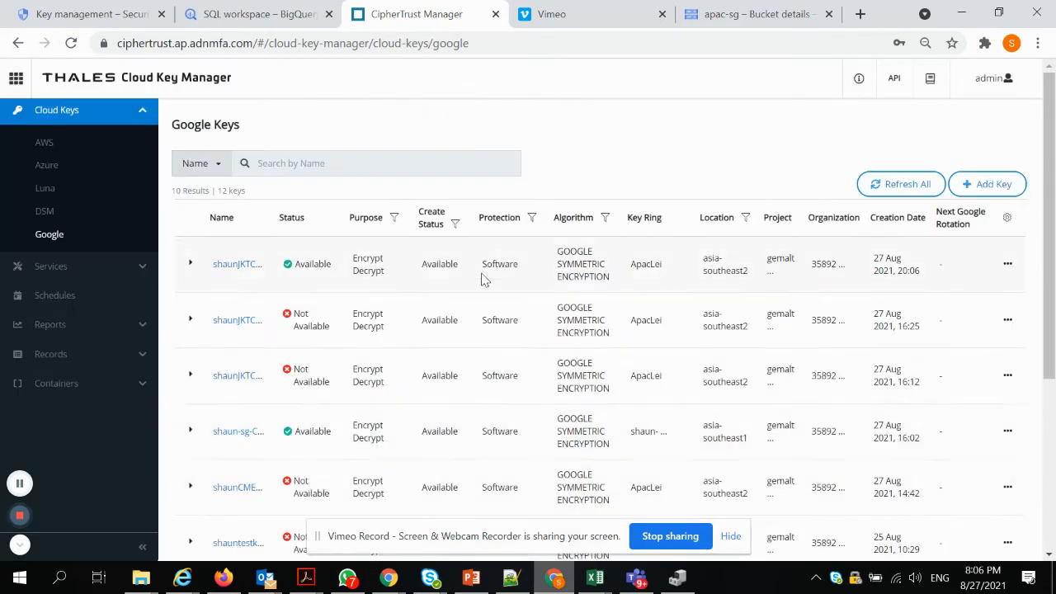
click(189, 263)
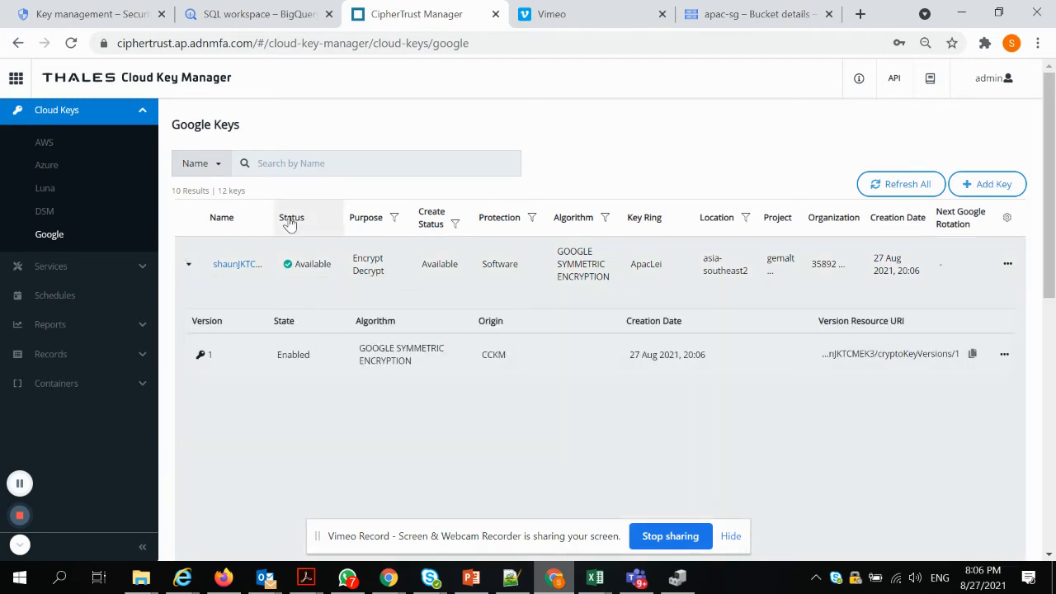
click(70, 14)
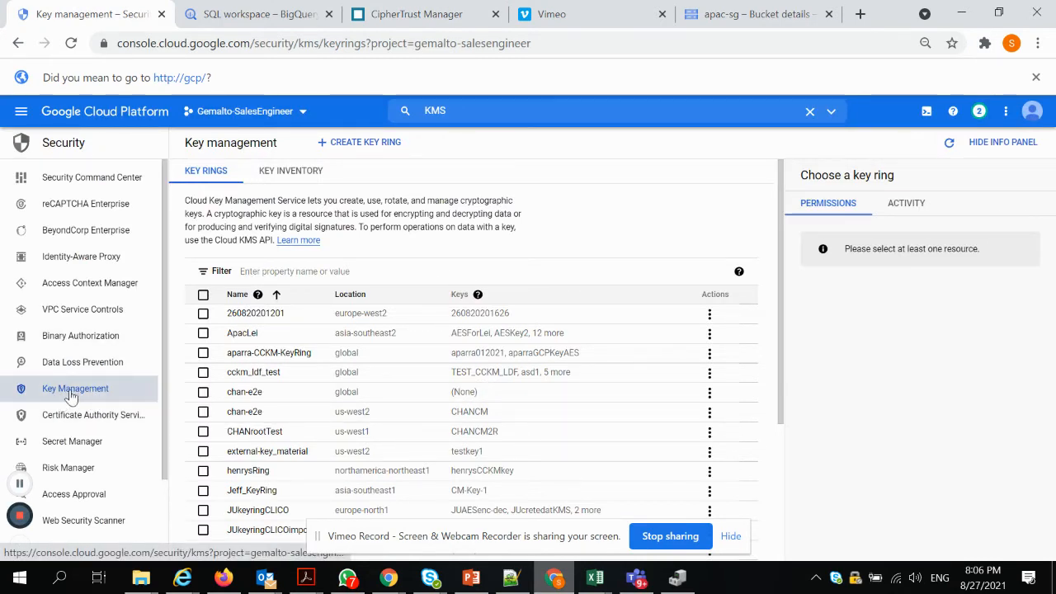
Check that shaunJKTCMEK3 shows as Available in the ApacLei key ring
click(244, 333)
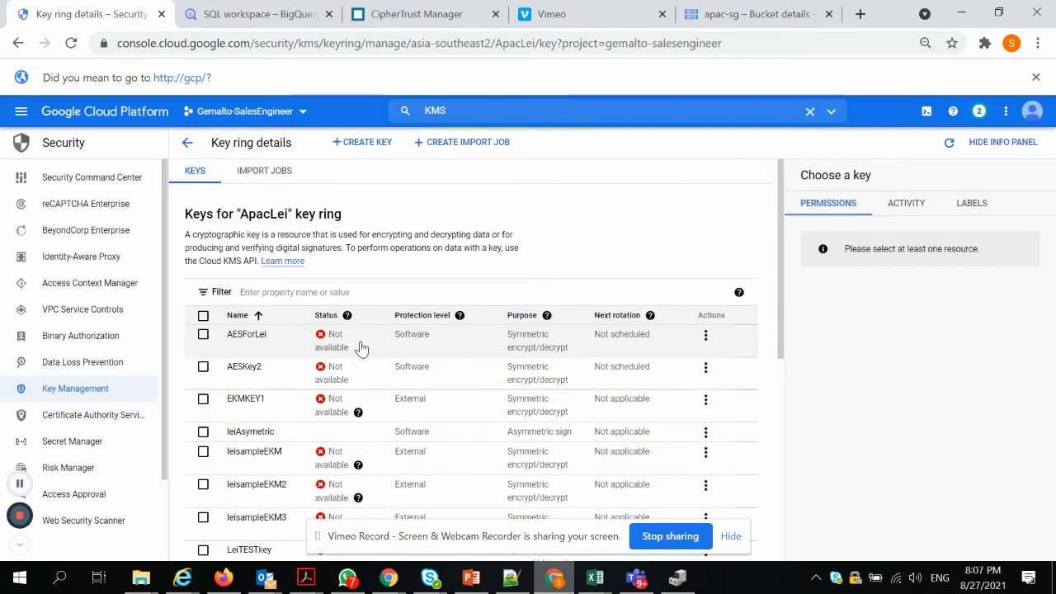
scroll(362, 348, down, 4)
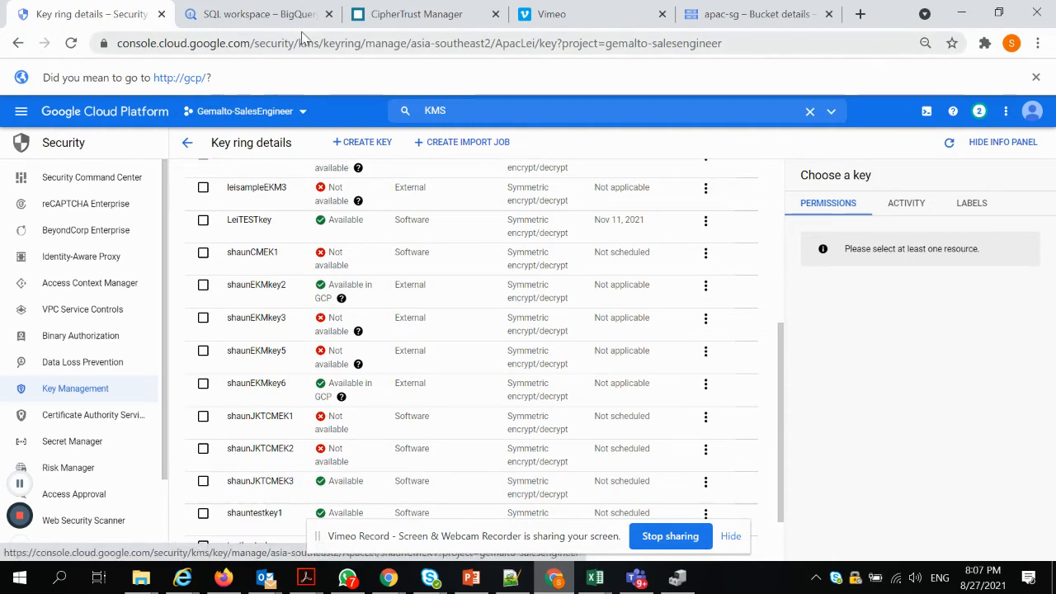
click(228, 17)
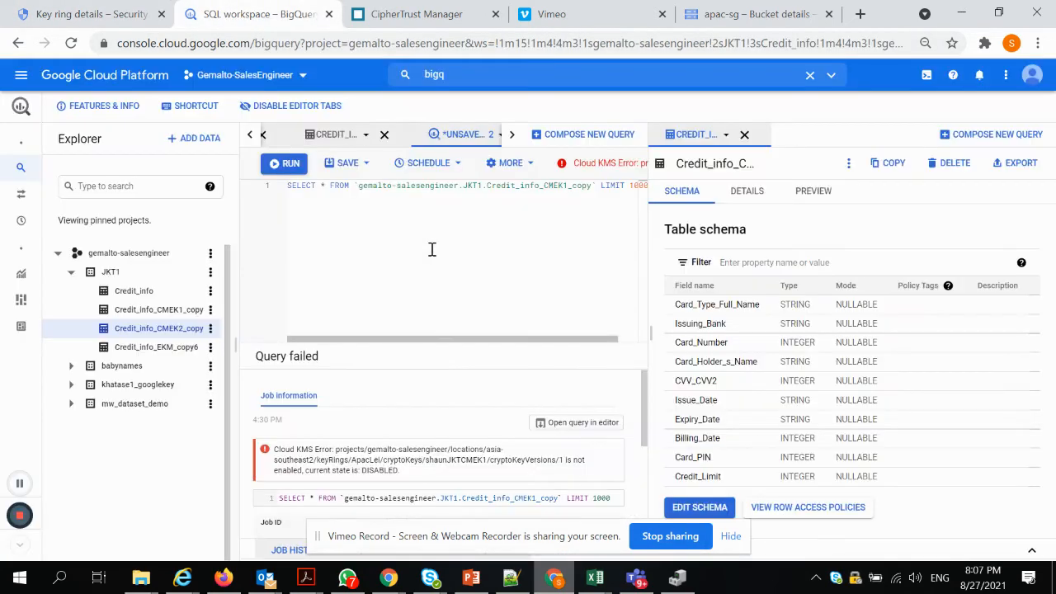
Start copying Credit_info with the destination table named Credit_info_CMEK3_copy
click(128, 299)
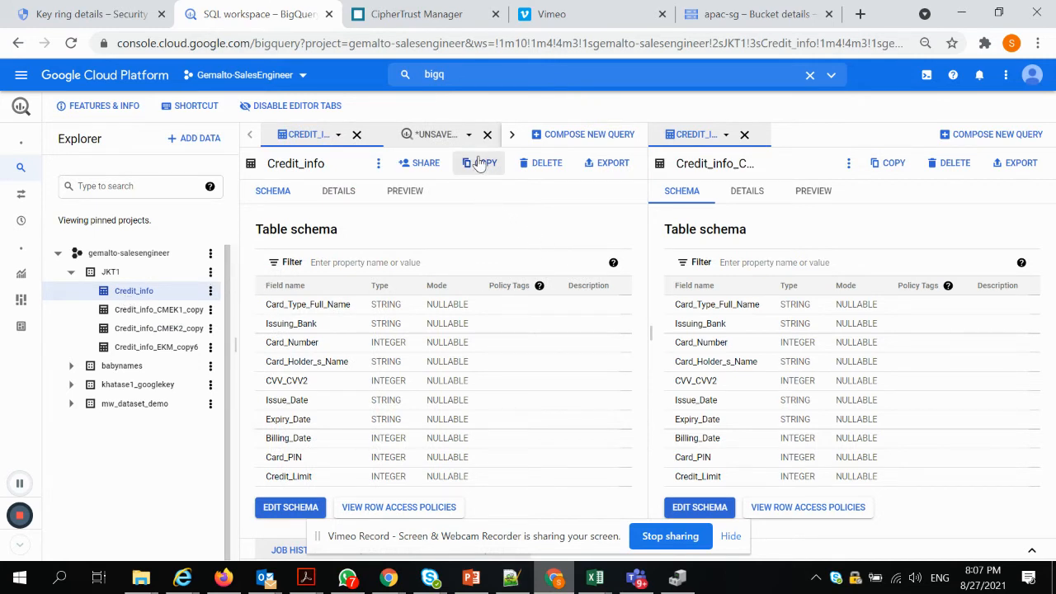
click(480, 164)
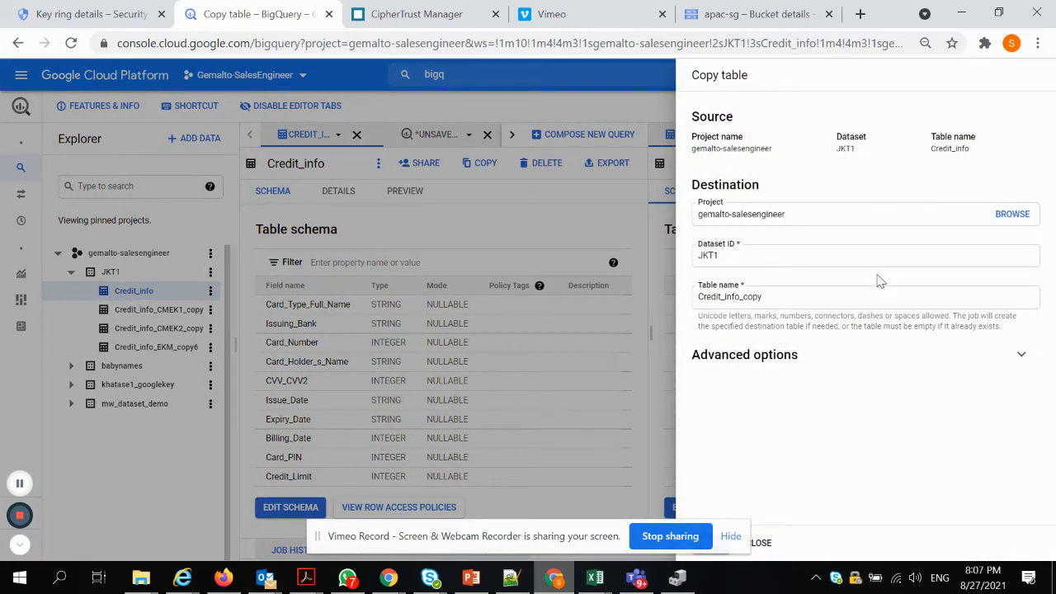
click(792, 303)
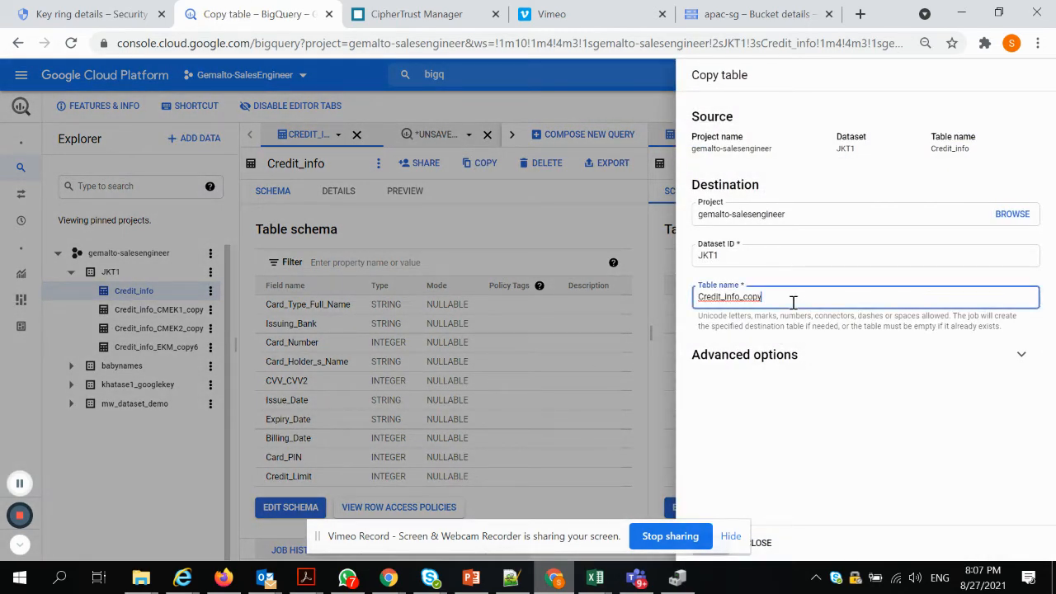
drag(765, 299, 747, 302)
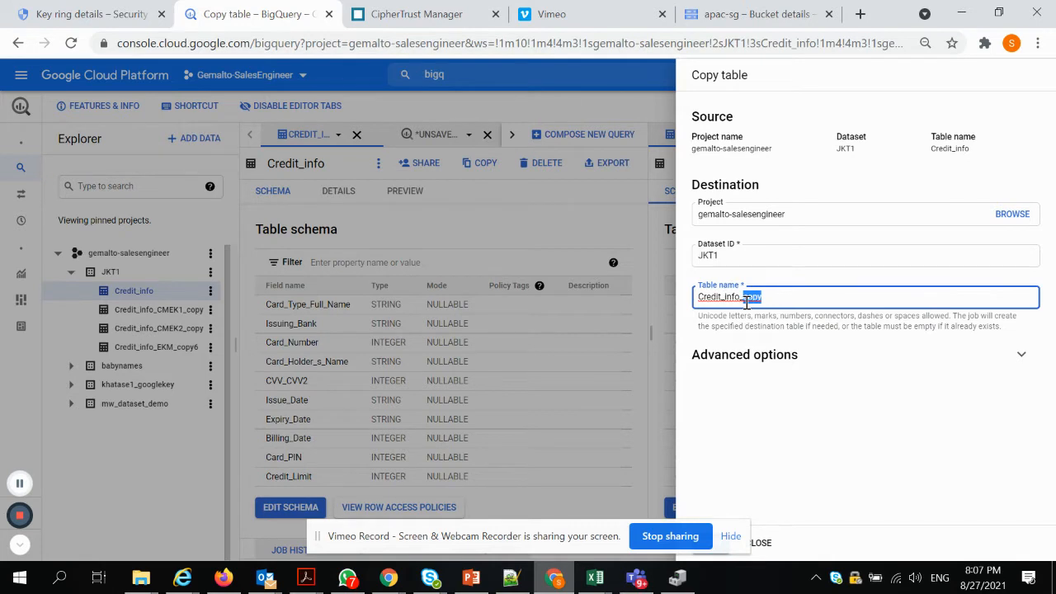
key(BackSpace)
text(CMEK3_cpo)
key(BackSpace)
key(BackSpace)
text(opy)
Encrypt the copy with customer-managed key shaunJKTCMEK3 and grant the service account access
click(780, 366)
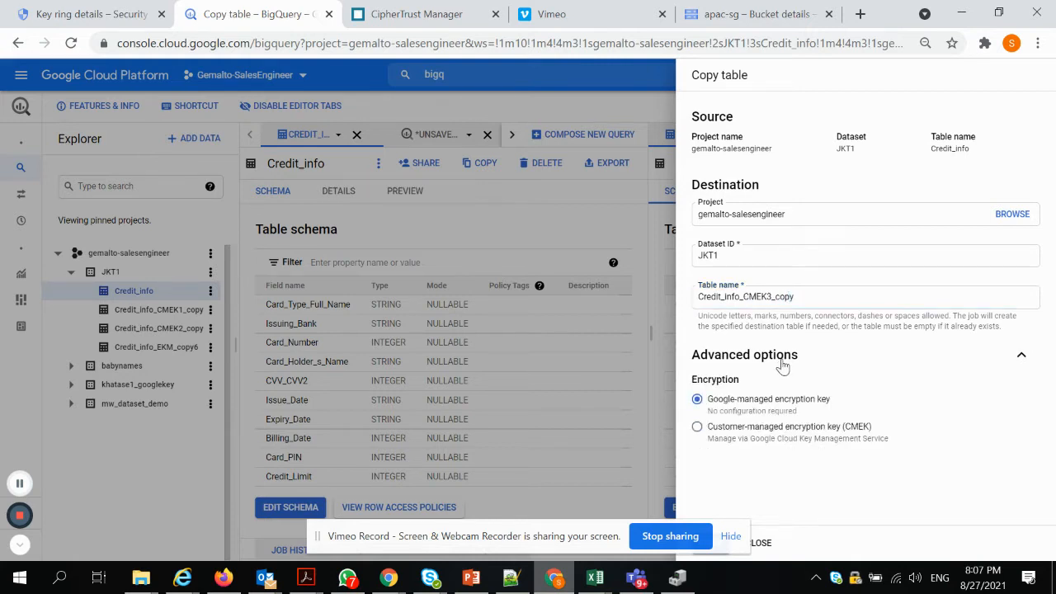
click(742, 430)
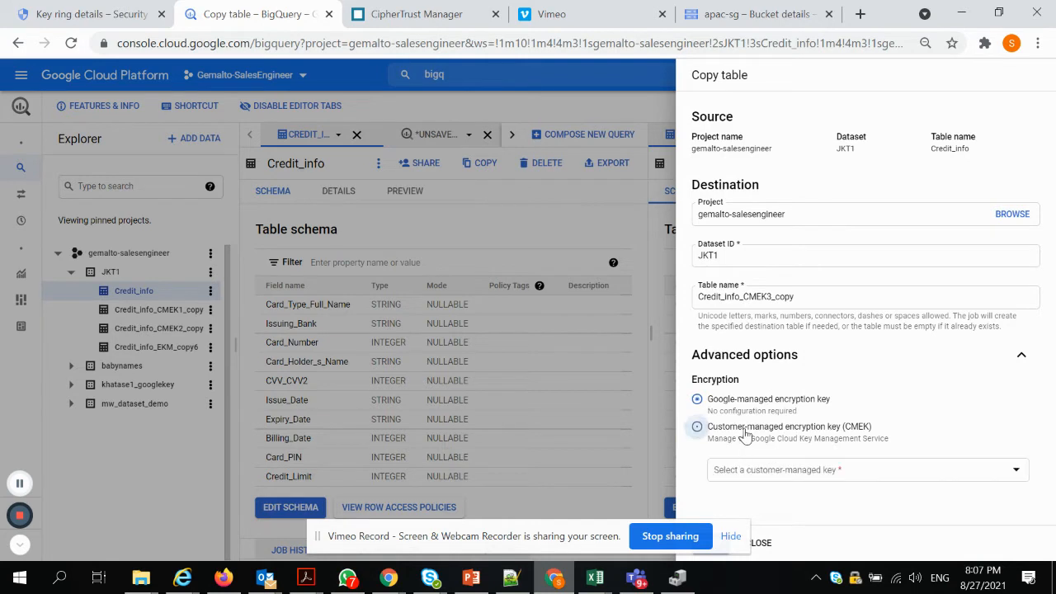
click(836, 477)
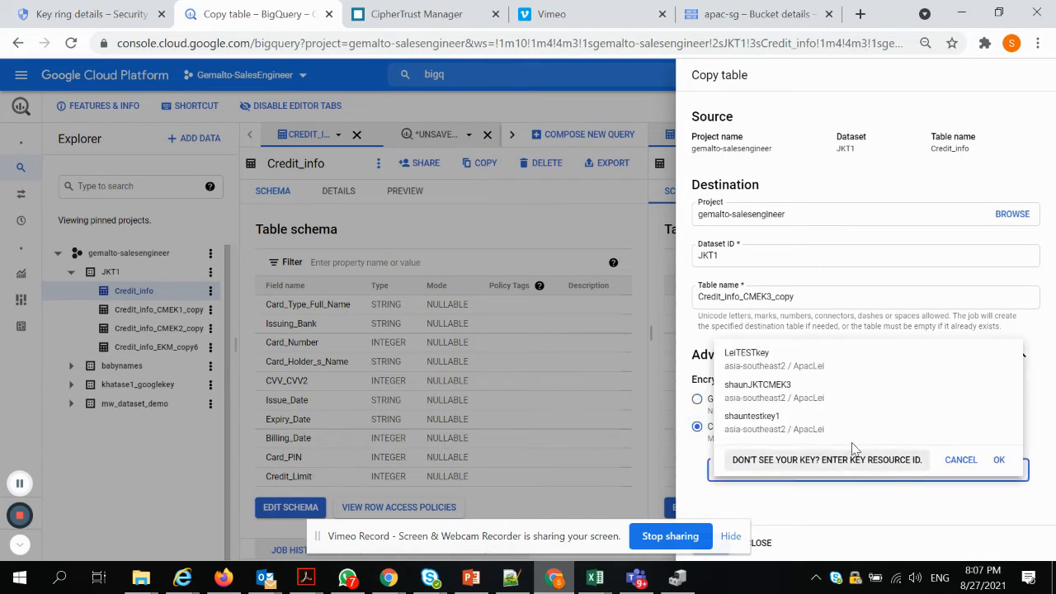
click(798, 402)
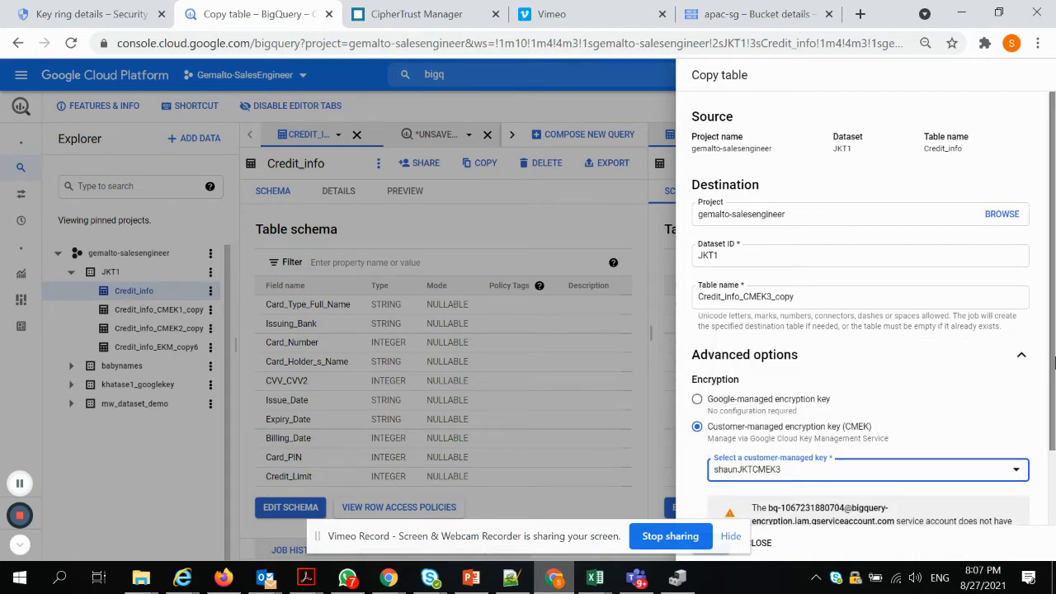
scroll(1054, 360, down, 1)
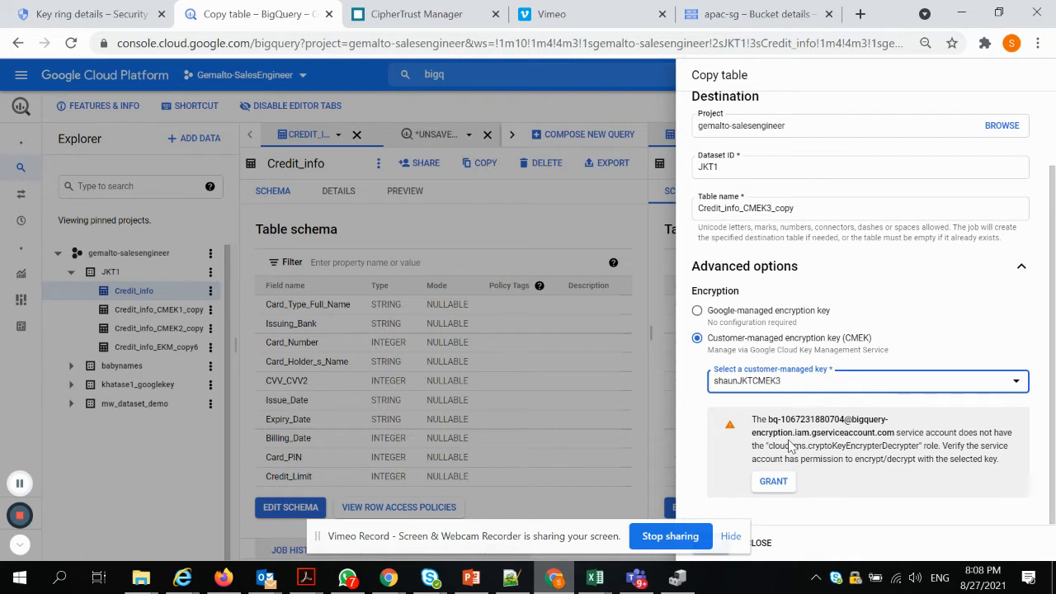
click(773, 482)
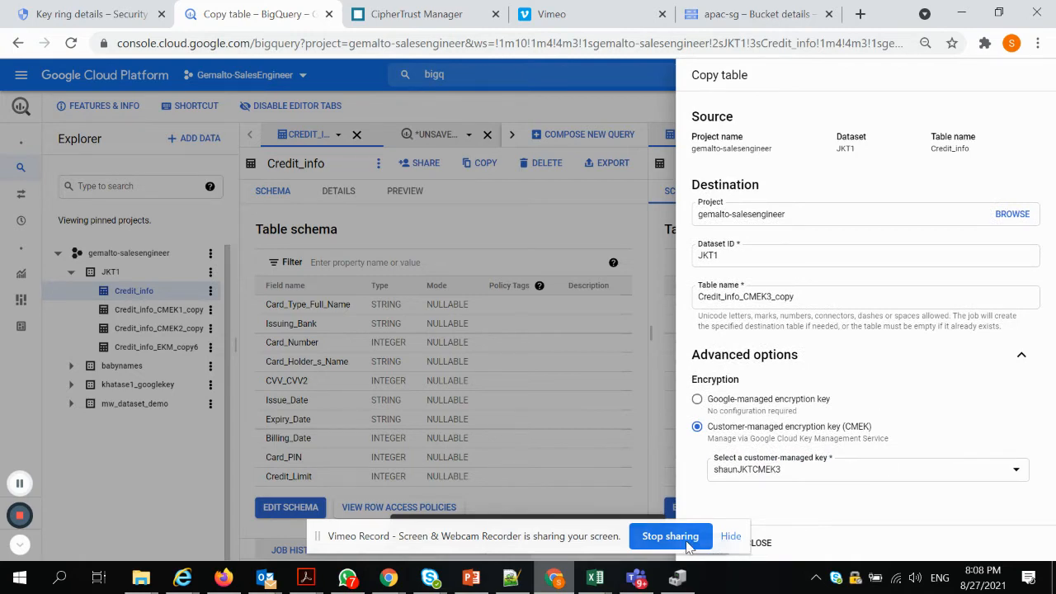
drag(537, 530, 404, 535)
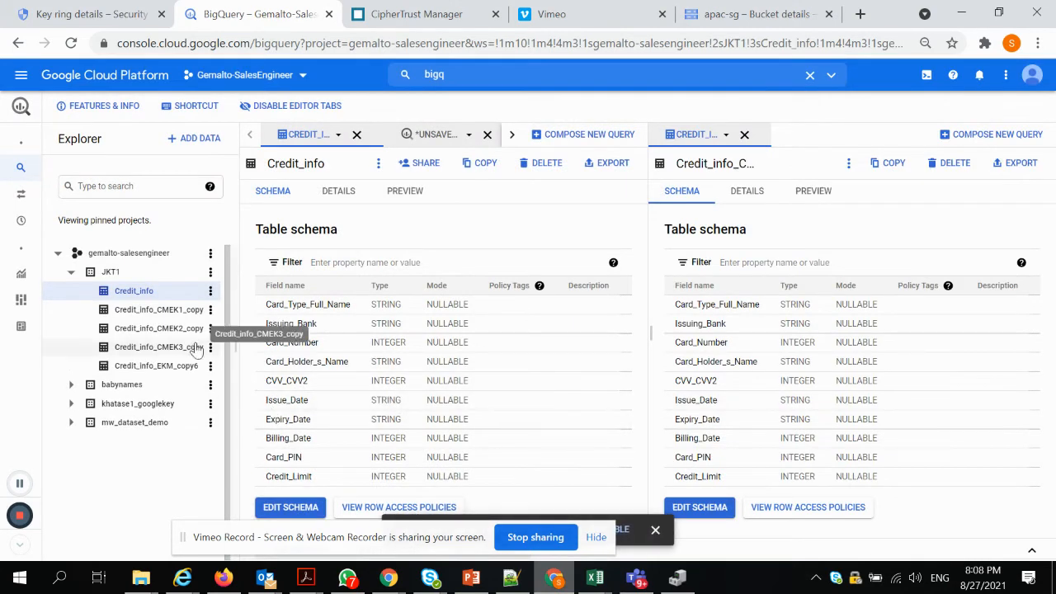
View Credit_info_CMEK3_copy details: 5,000 rows, 494.27 KB, key shaunJKTCMEK3 from ApacLei
click(158, 348)
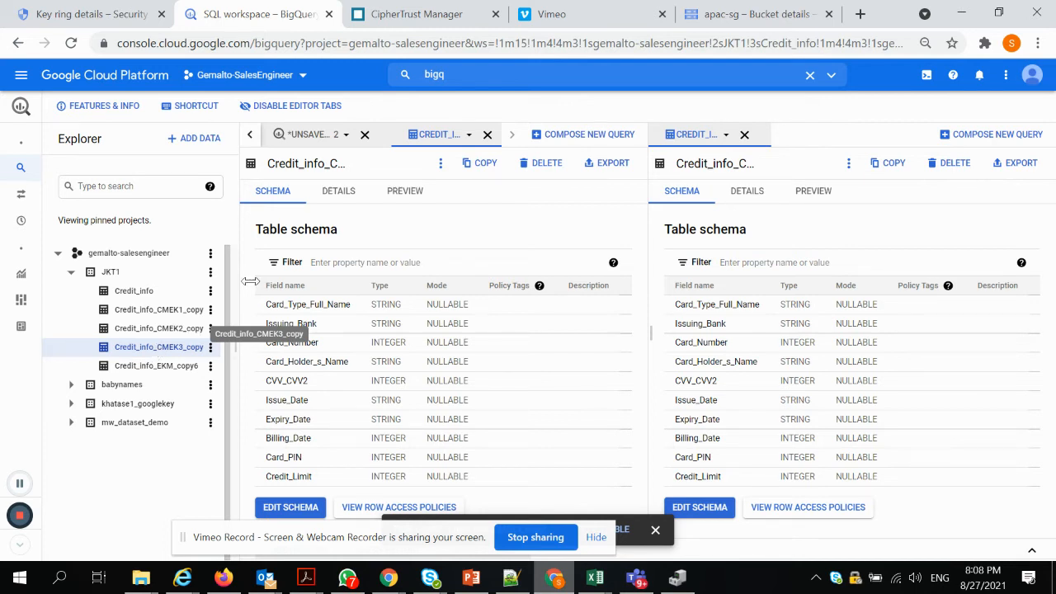
click(348, 191)
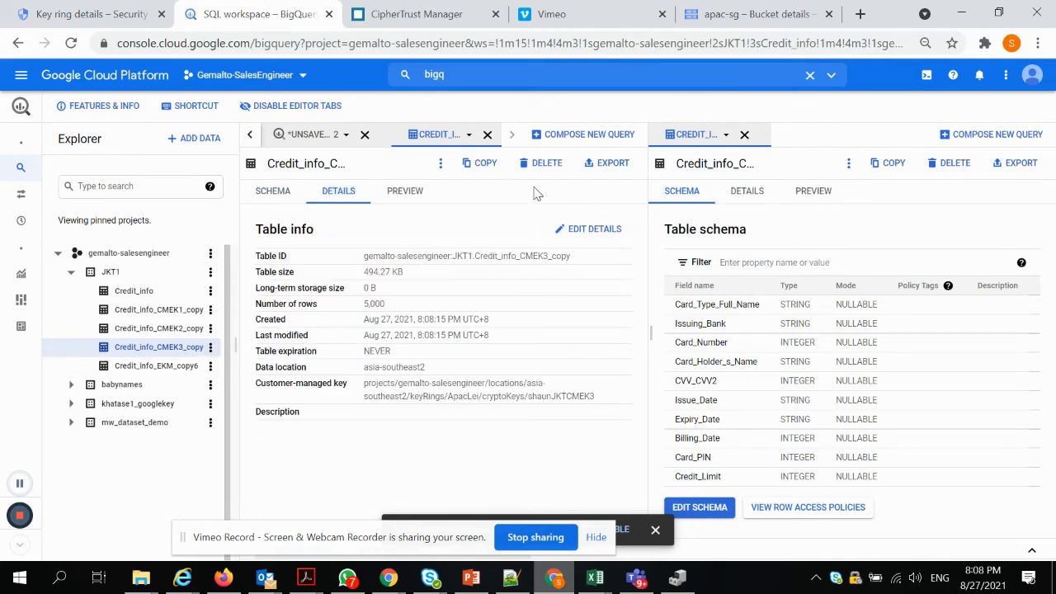
Run SELECT * on Credit_info_CMEK3_copy with LIMIT 100, returning card data rows
click(439, 165)
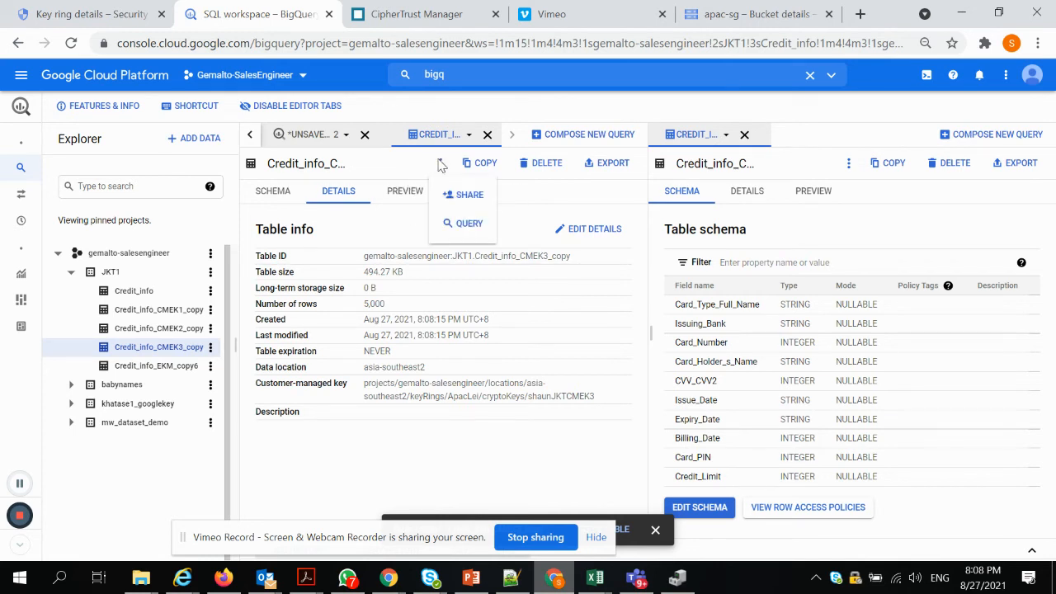
click(467, 221)
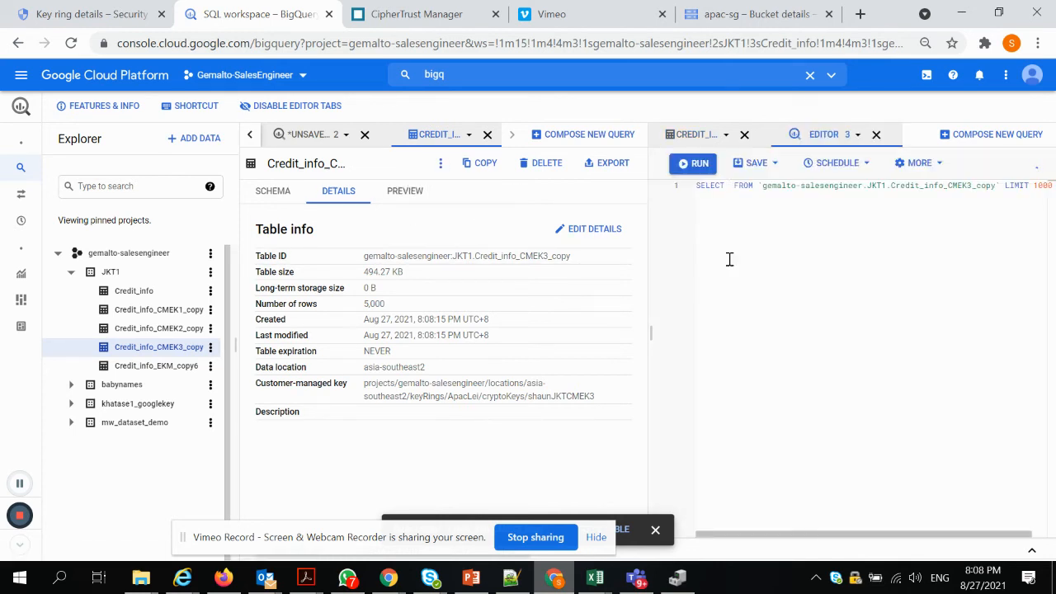
text(*)
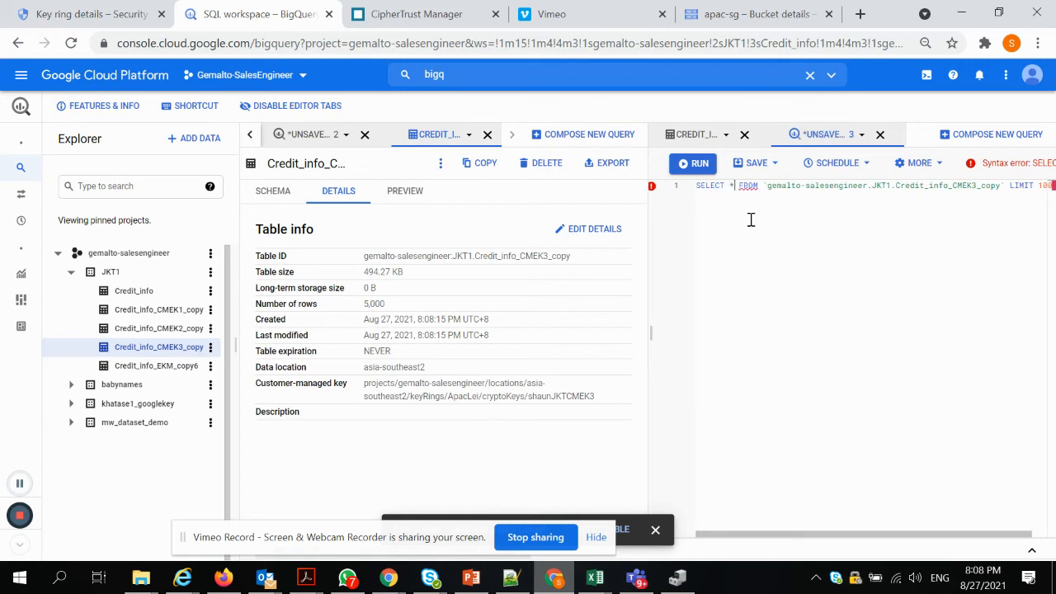
drag(1045, 190, 1046, 190)
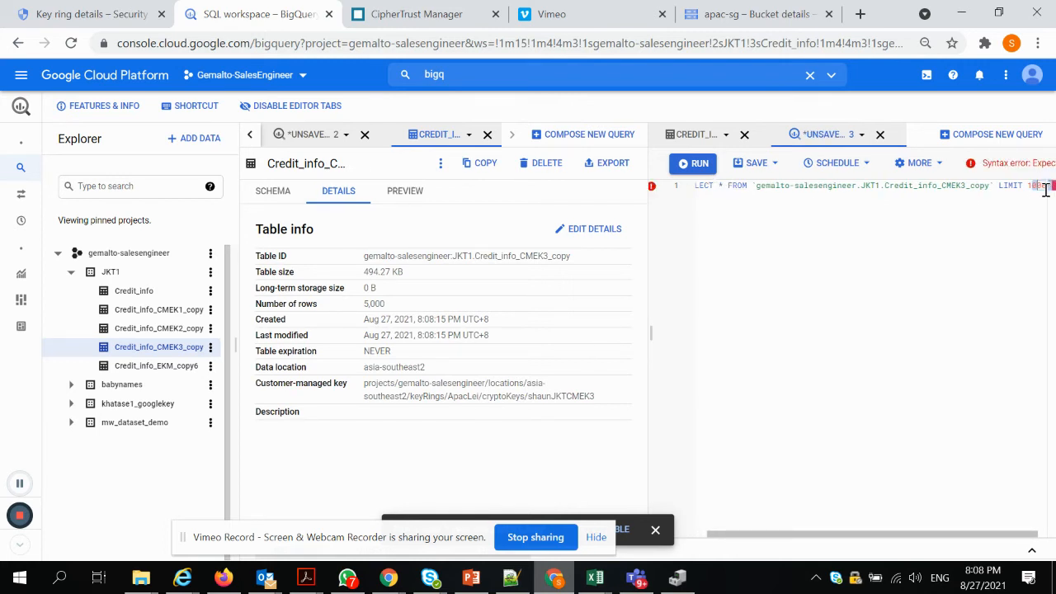
key(BackSpace)
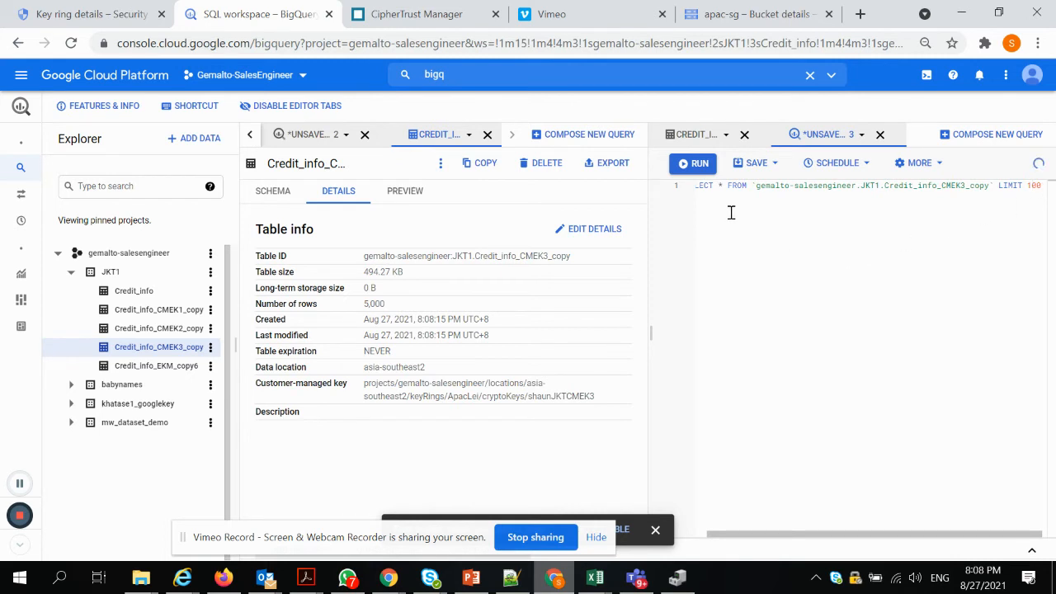
click(698, 165)
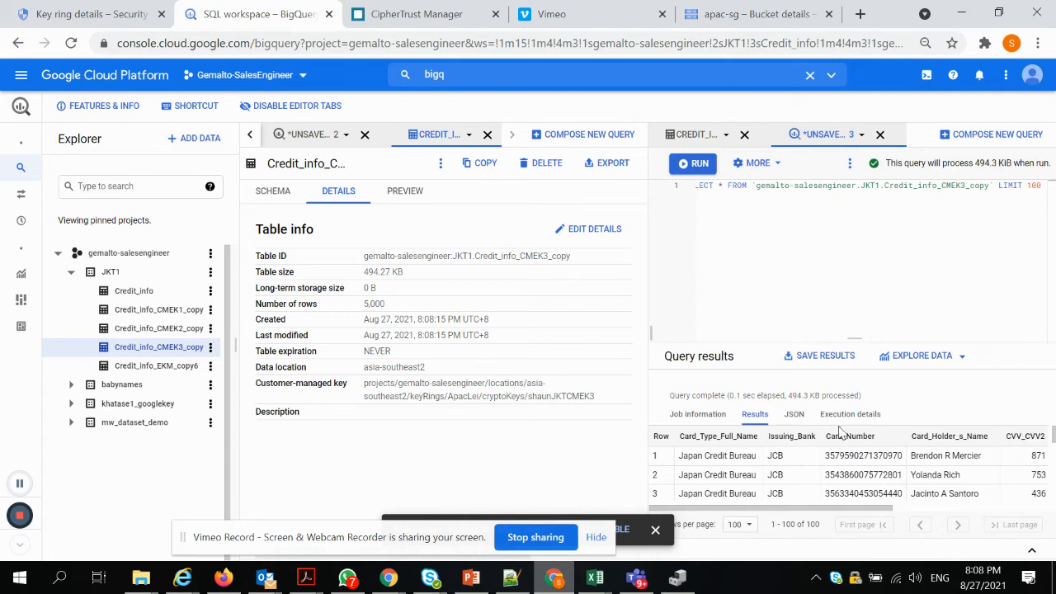
click(390, 18)
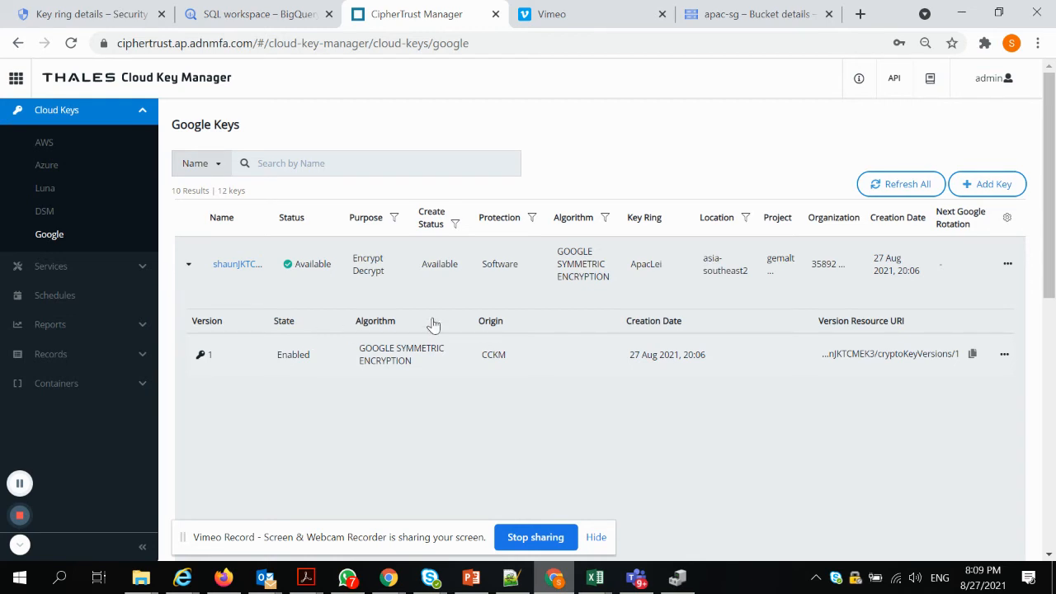
Disable version 1 of the shaunJKTCMEK3 Google key and confirm the change
click(1005, 355)
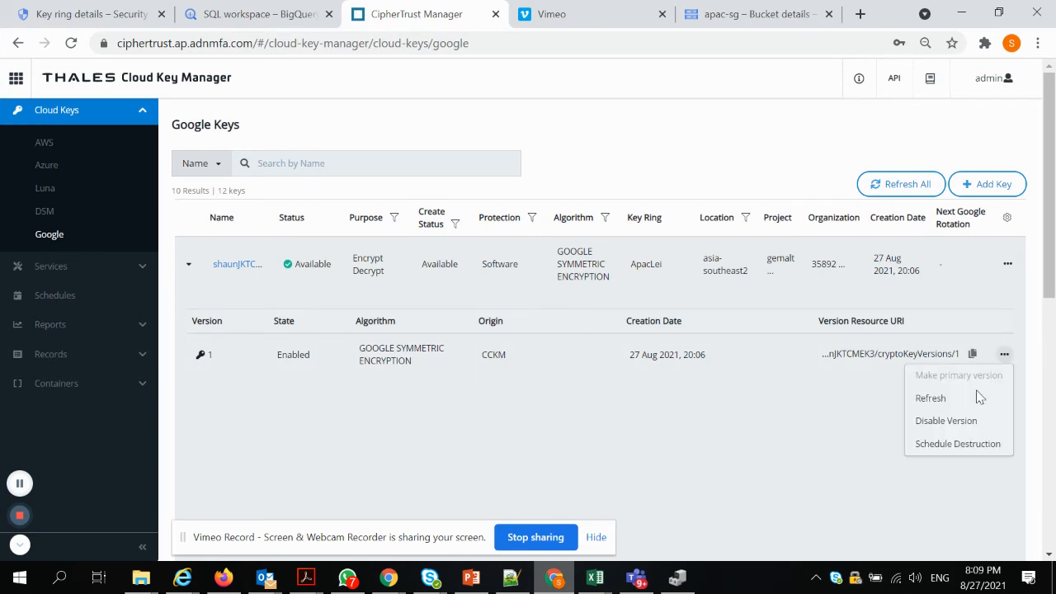
click(947, 421)
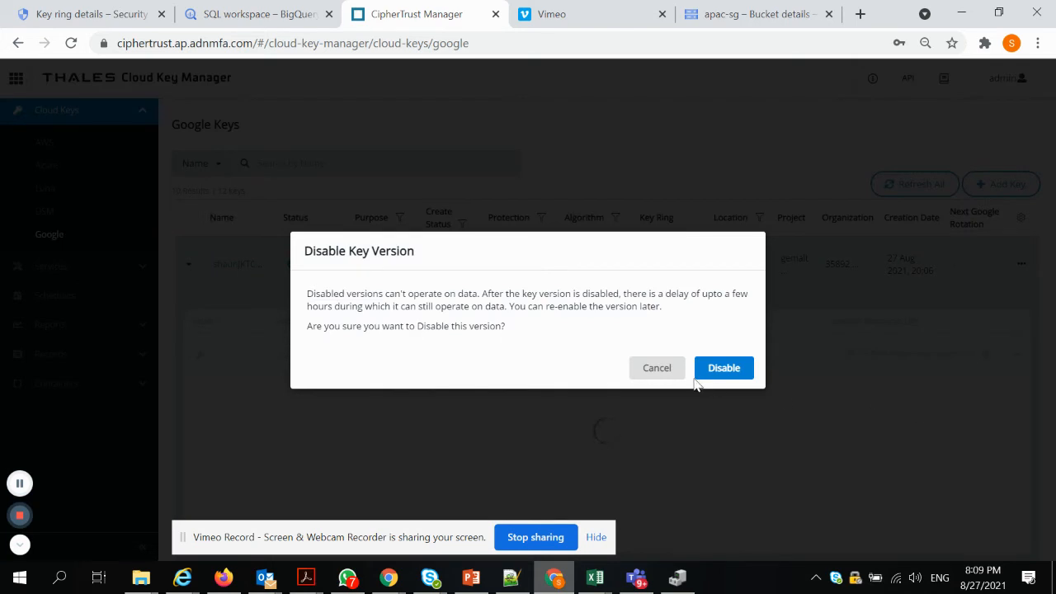
click(728, 371)
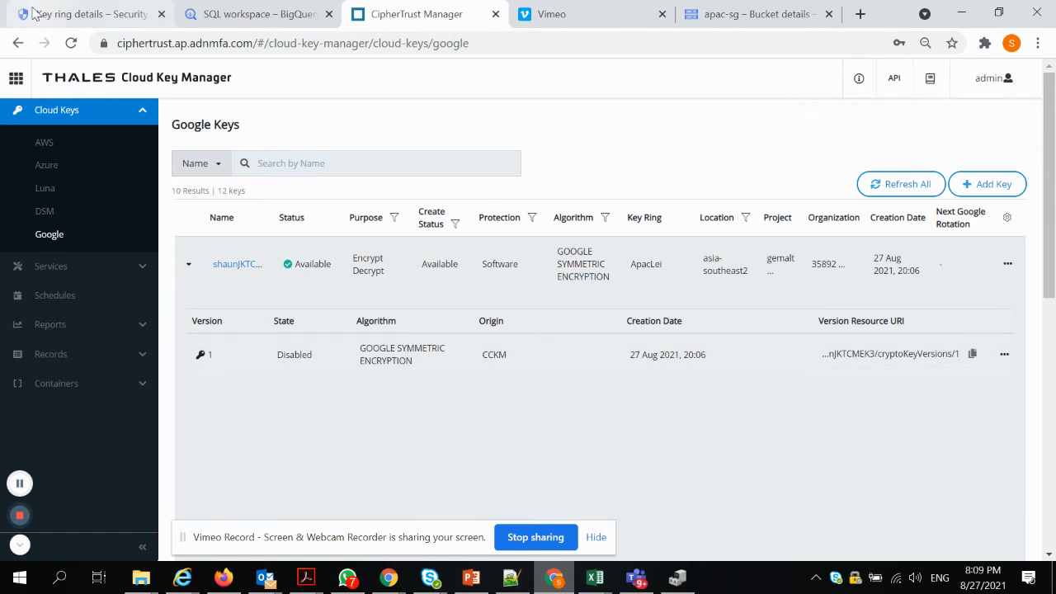
click(87, 14)
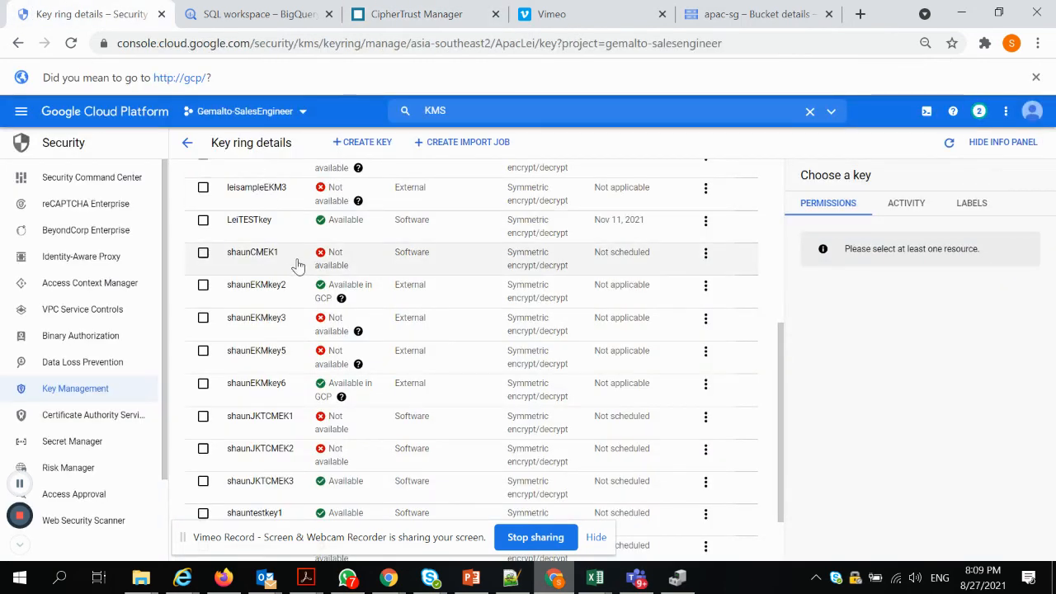
Reload the ApacLei key ring and verify shaunJKTCMEK3 now shows Not available
scroll(297, 267, up, 1)
click(74, 389)
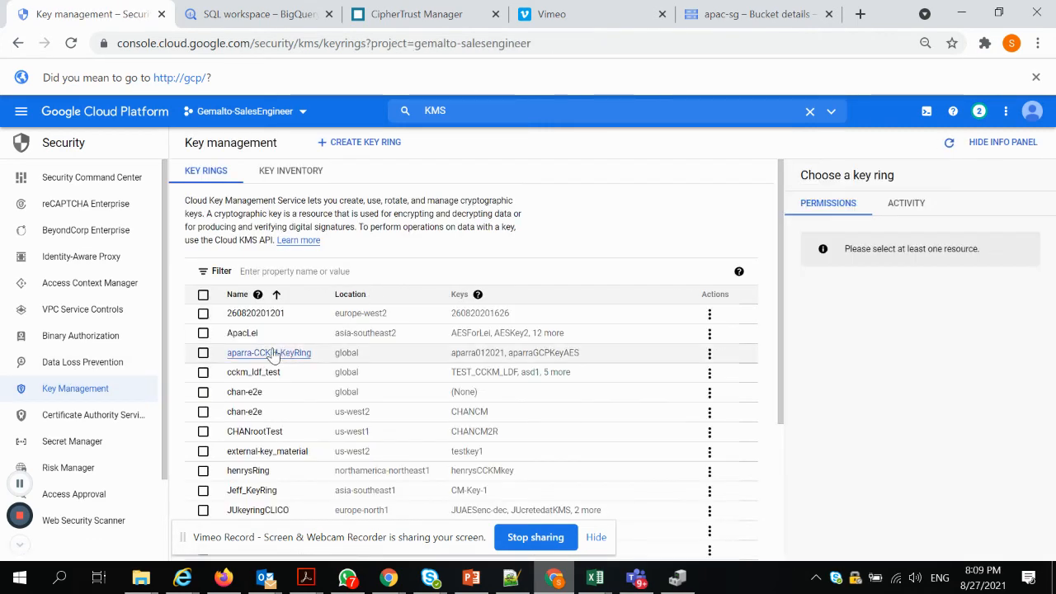
click(243, 333)
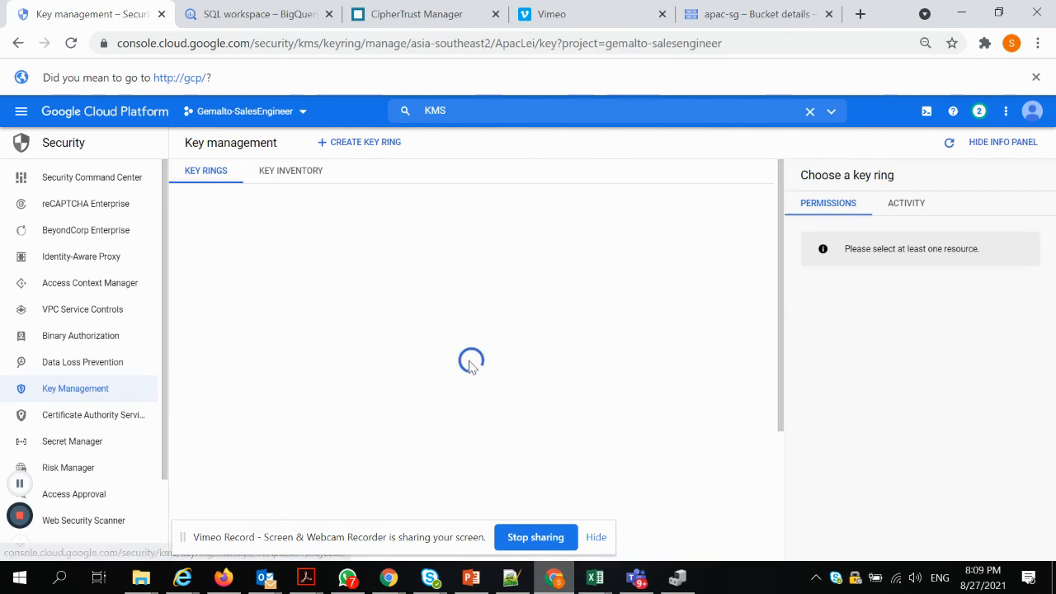
scroll(469, 368, down, 5)
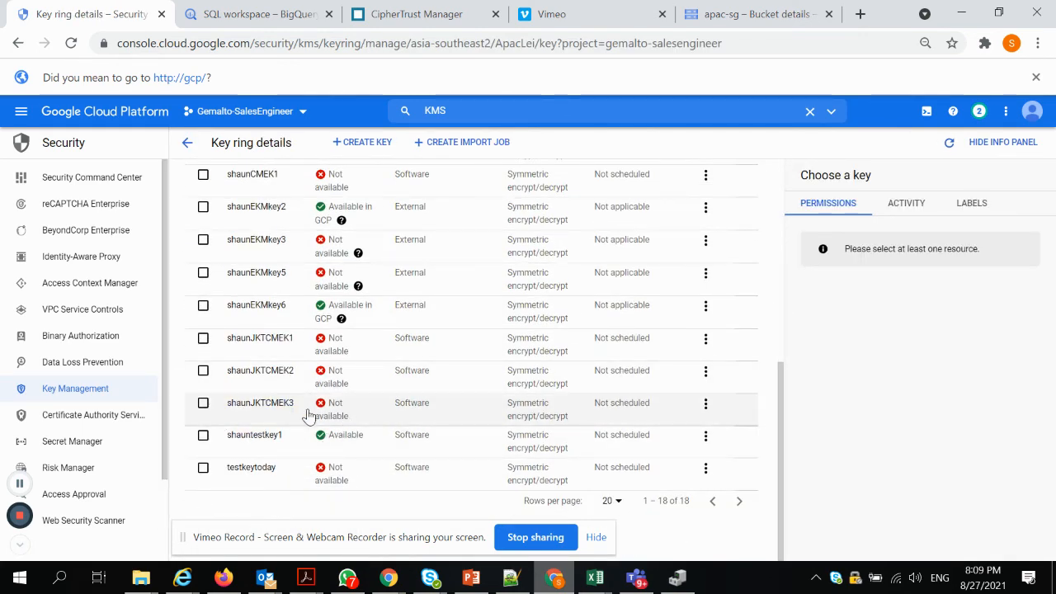
click(243, 12)
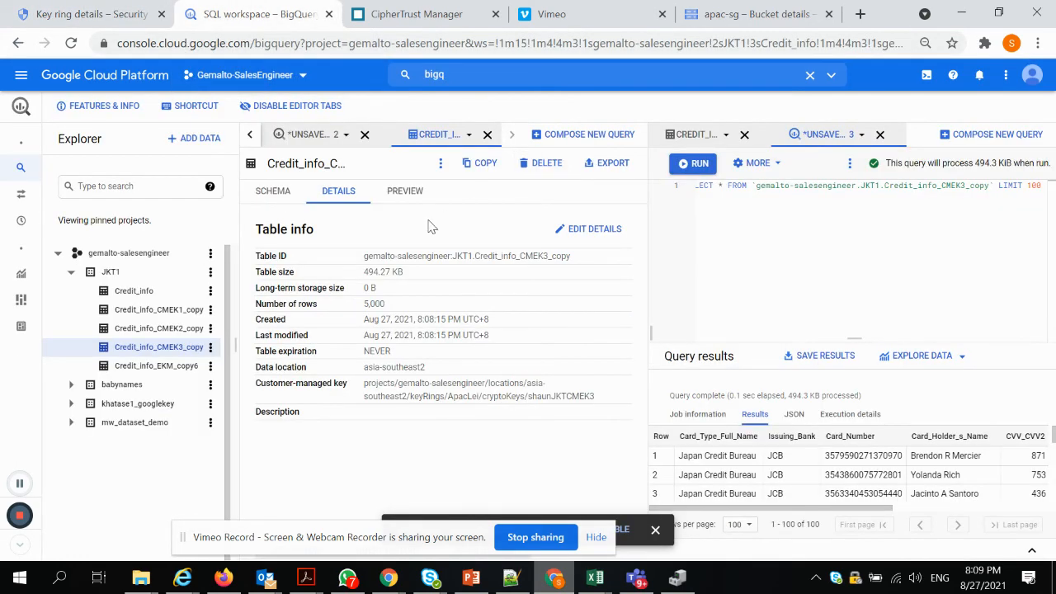
Rerun SELECT * with LIMIT 100 on Credit_info_CMEK3_copy, still getting cached card rows
click(440, 165)
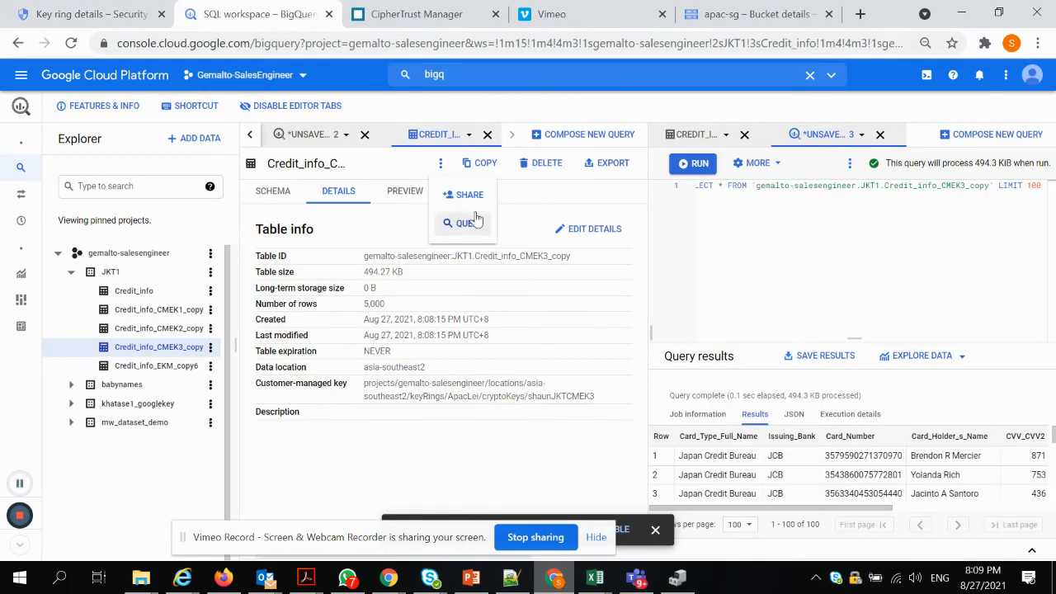
click(463, 222)
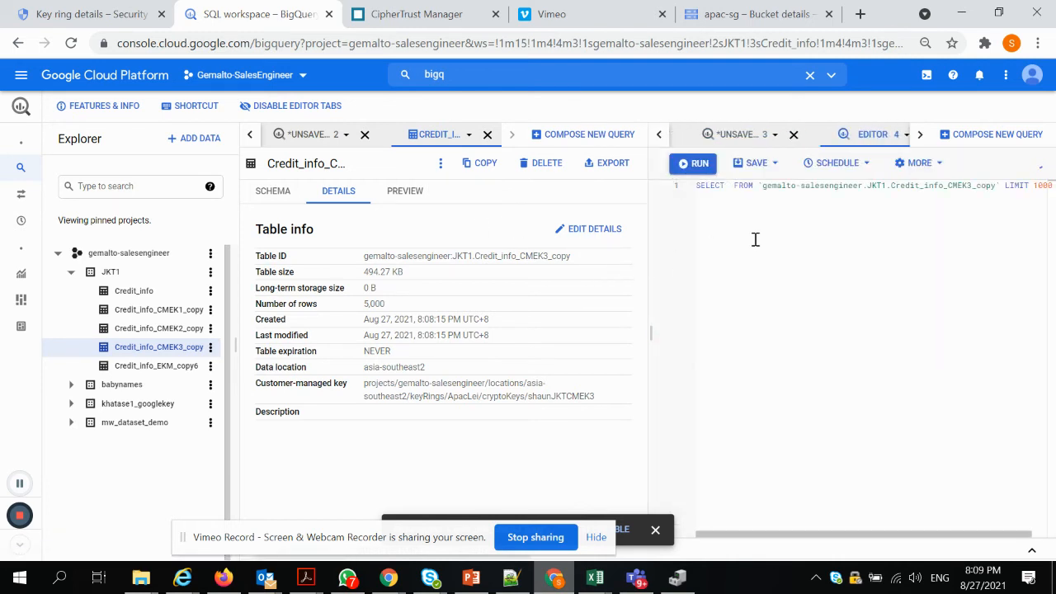
text(*)
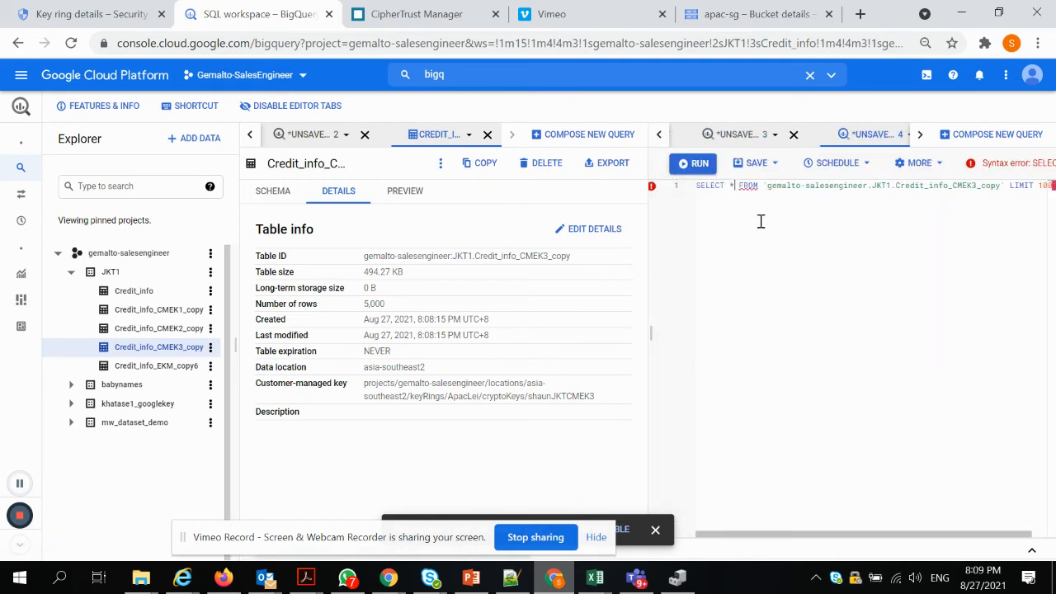
click(1045, 191)
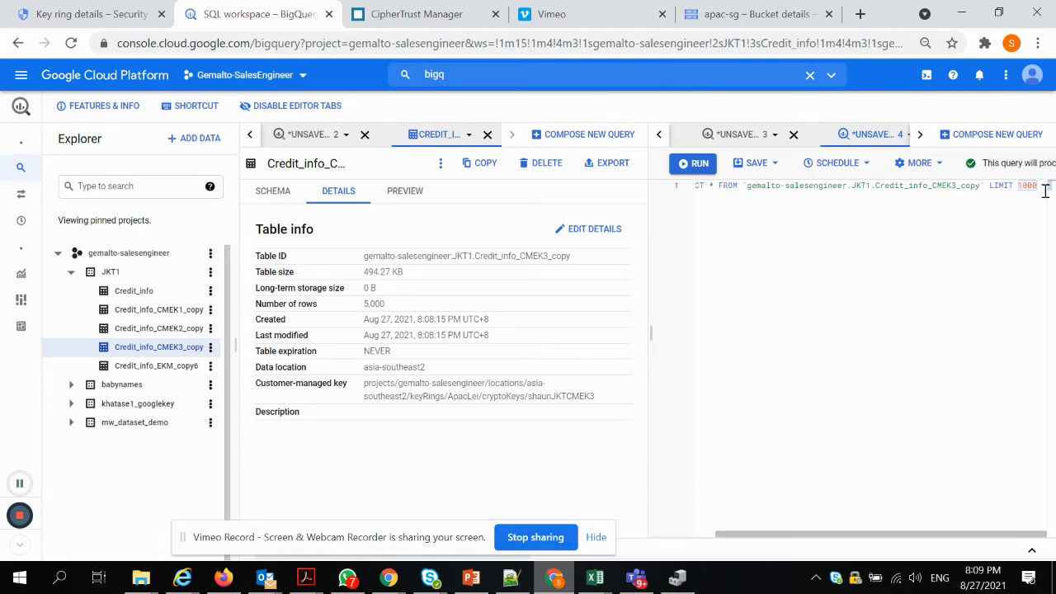
key(BackSpace)
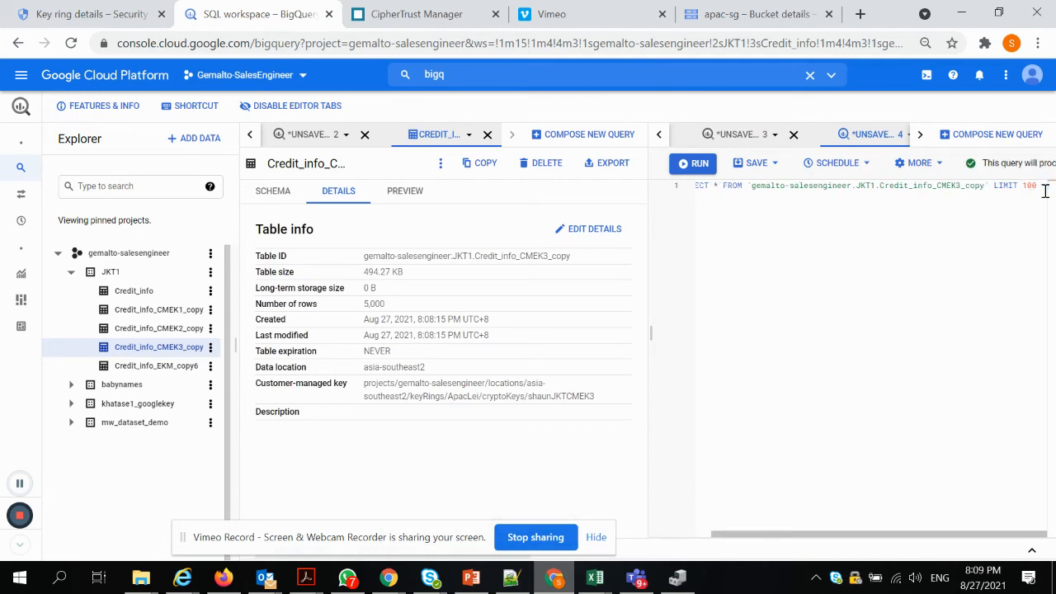
click(692, 164)
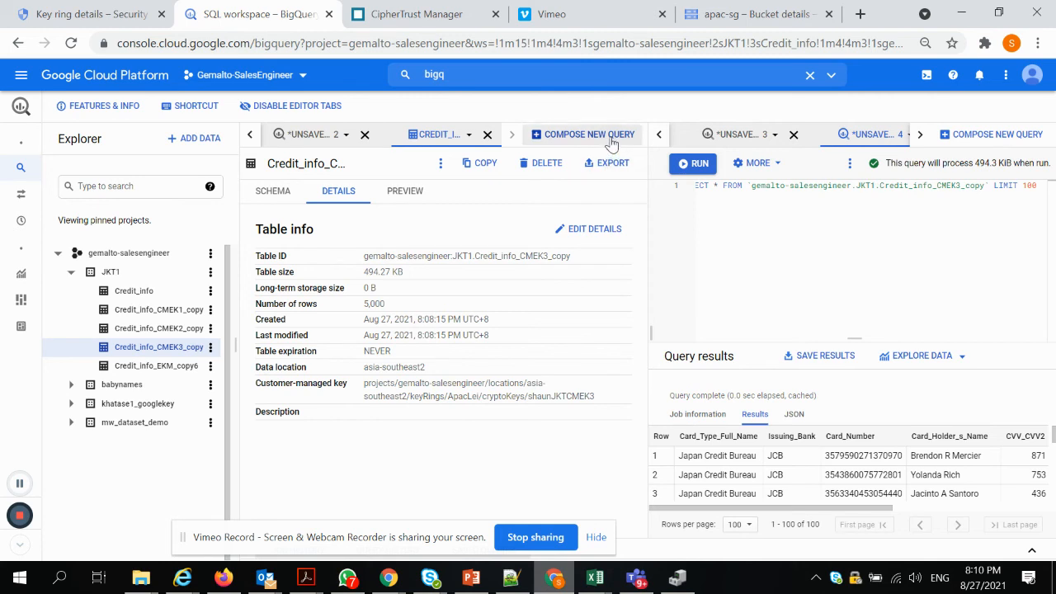
right_click(176, 354)
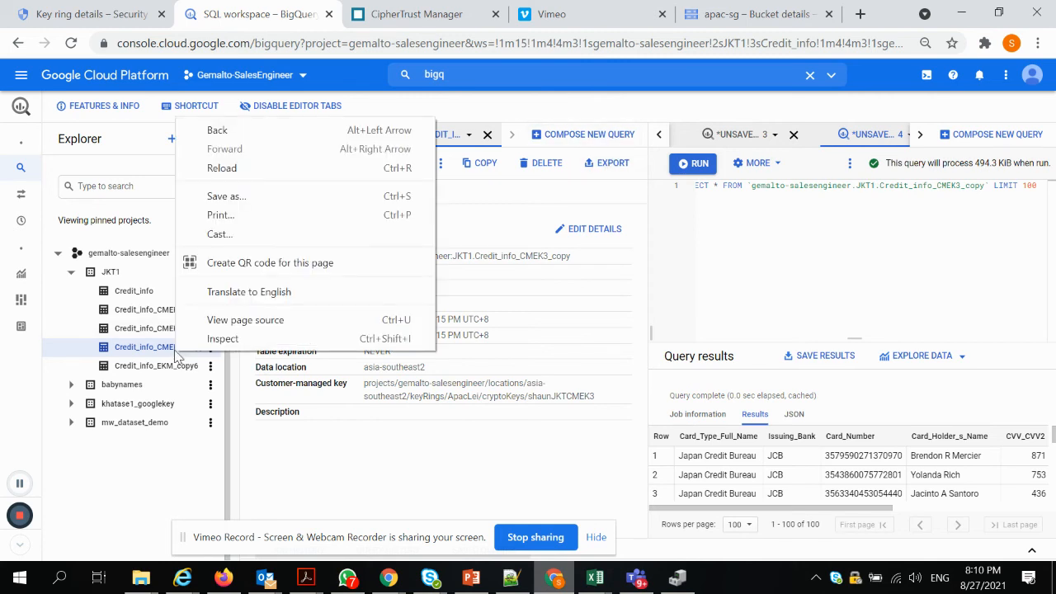
click(175, 353)
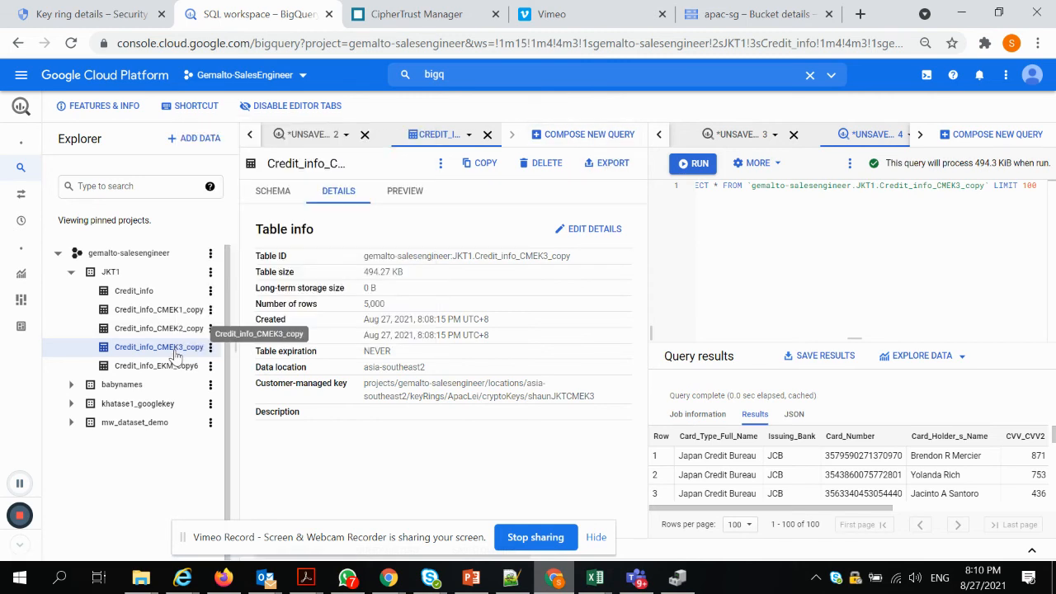
click(440, 168)
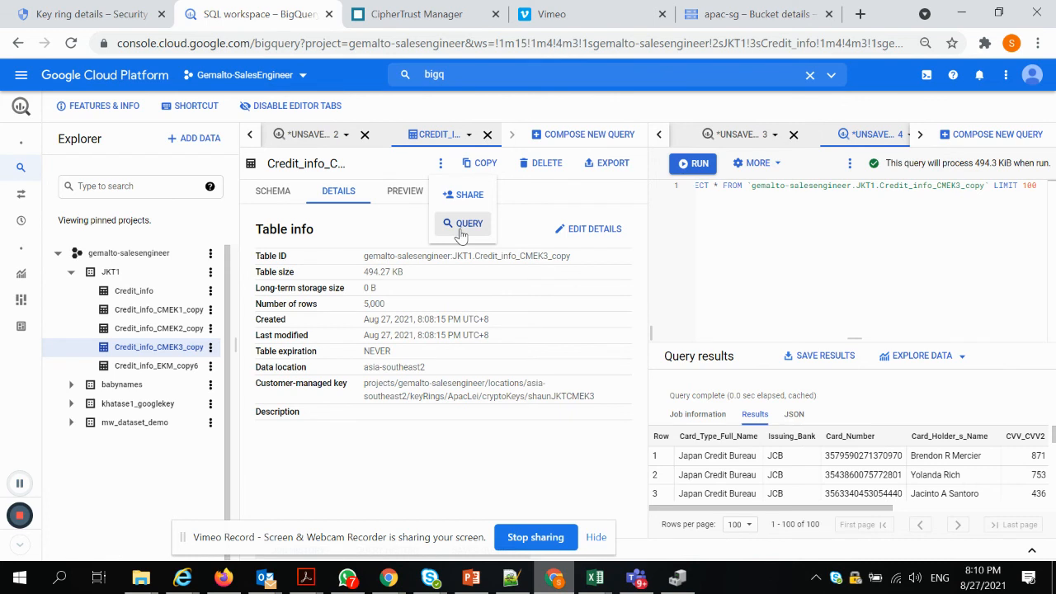
Run SELECT * LIMIT 1000 on Credit_info_CMEK3_copy, hitting the disabled-key error, then return to CipherTrust Google Keys
click(462, 223)
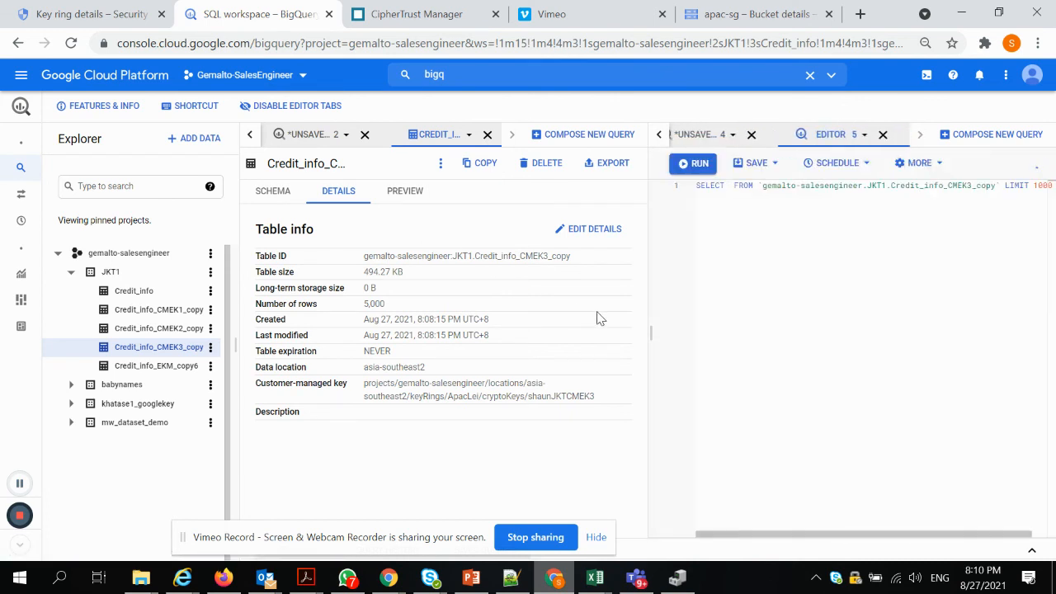
click(730, 188)
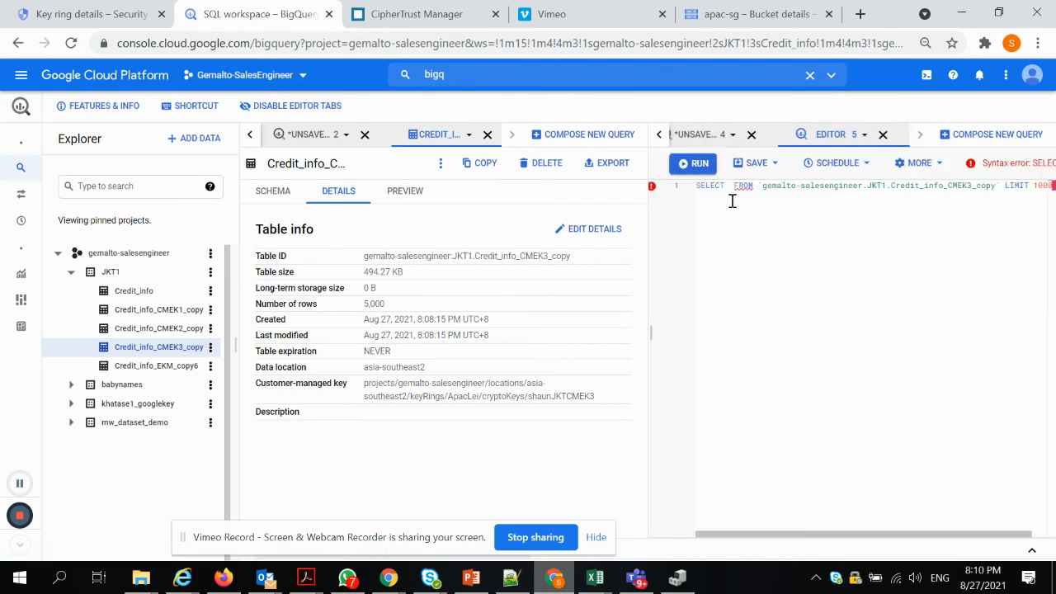
text(*)
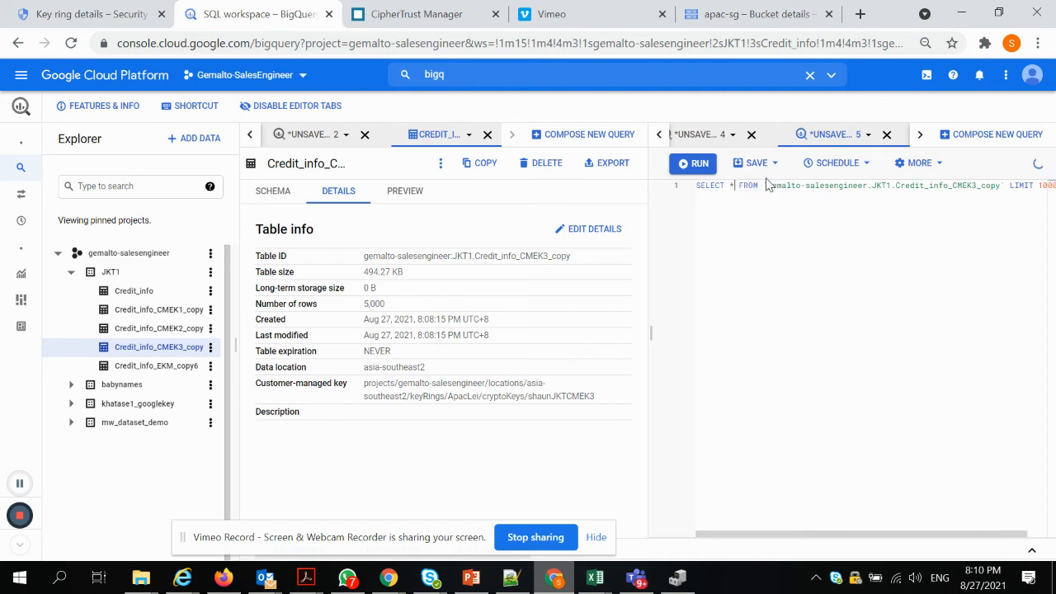
click(693, 163)
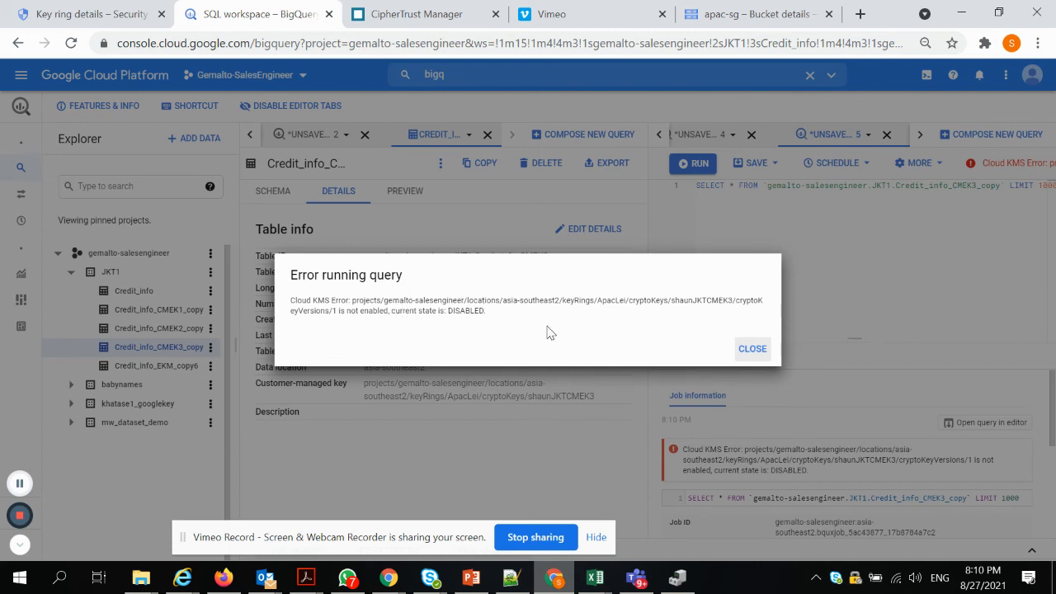
click(753, 349)
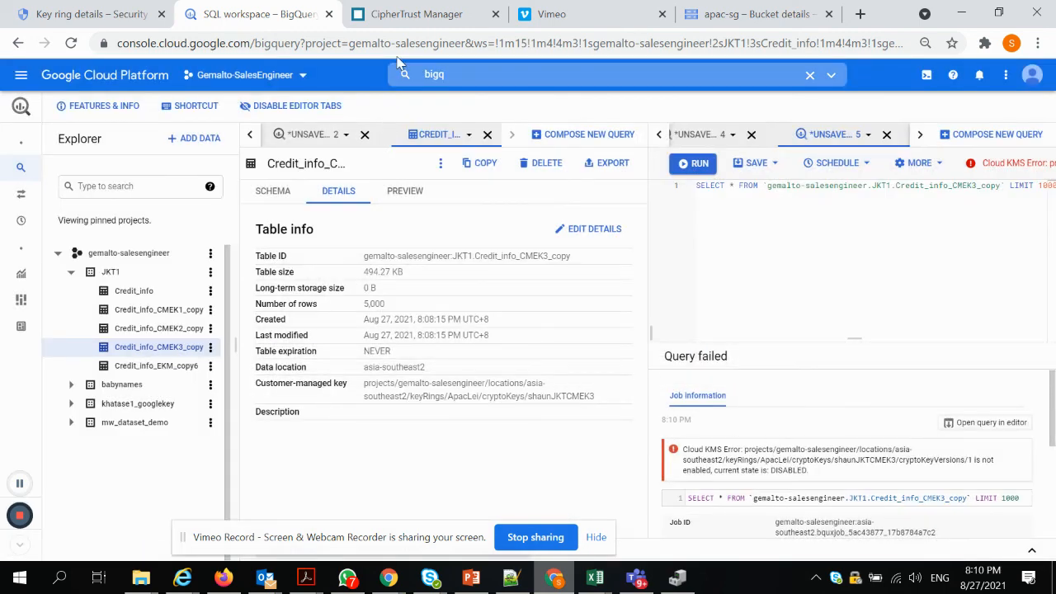
click(413, 14)
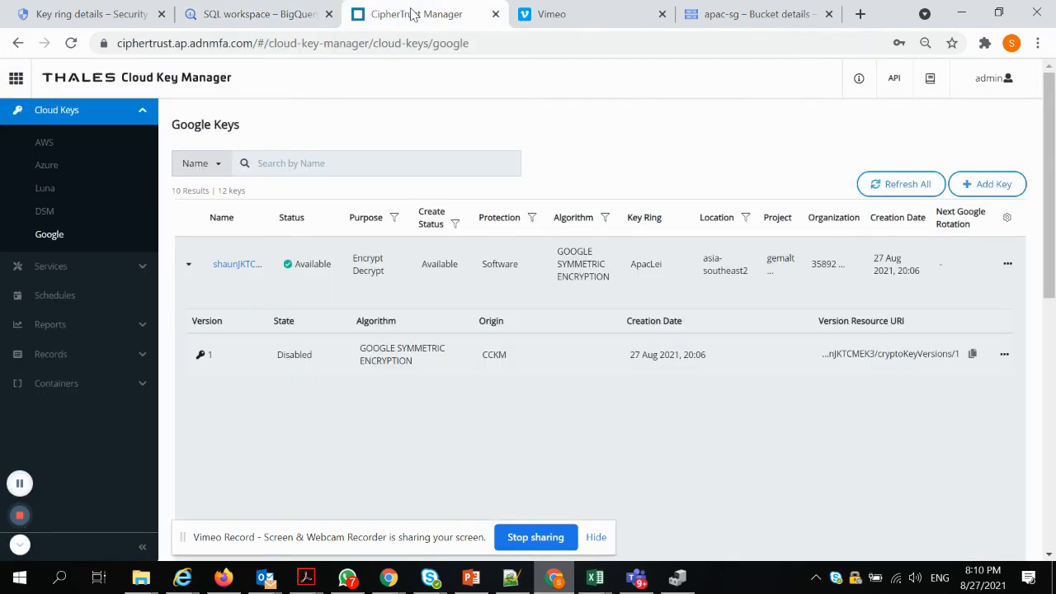